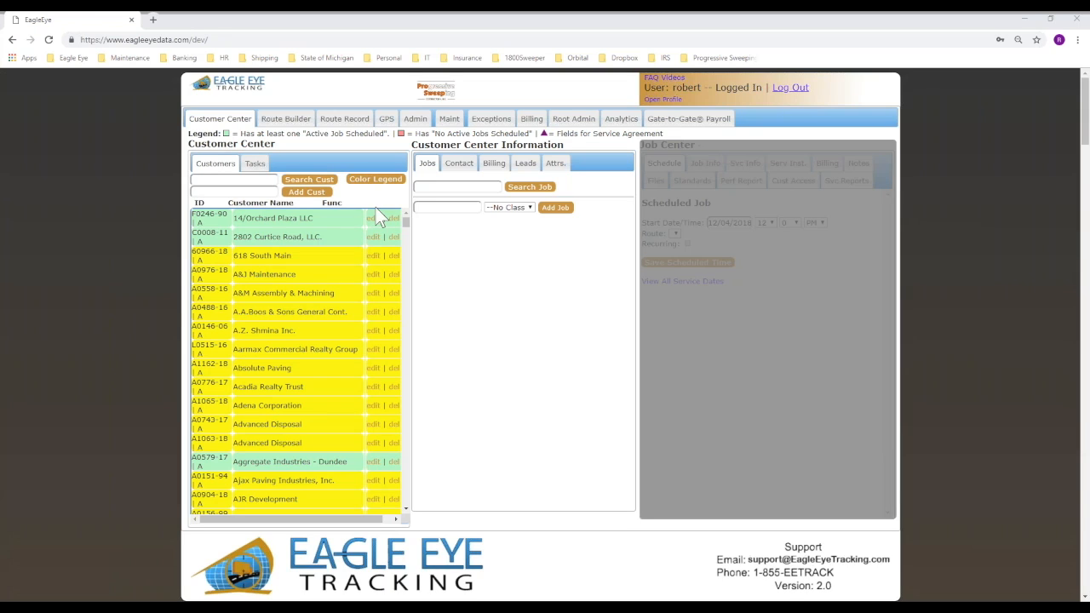
Open the service instructions of the FOURTEEN/ORCHARD PLAZA job under the customer 14/Orchard Plaza LLC
left_click(293, 219)
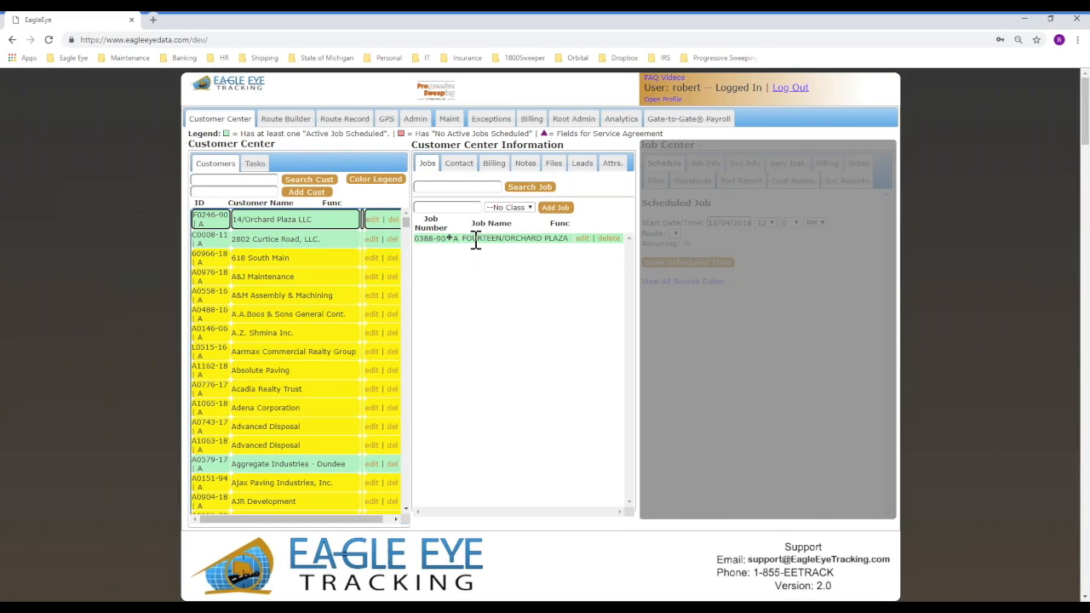
left_click(474, 239)
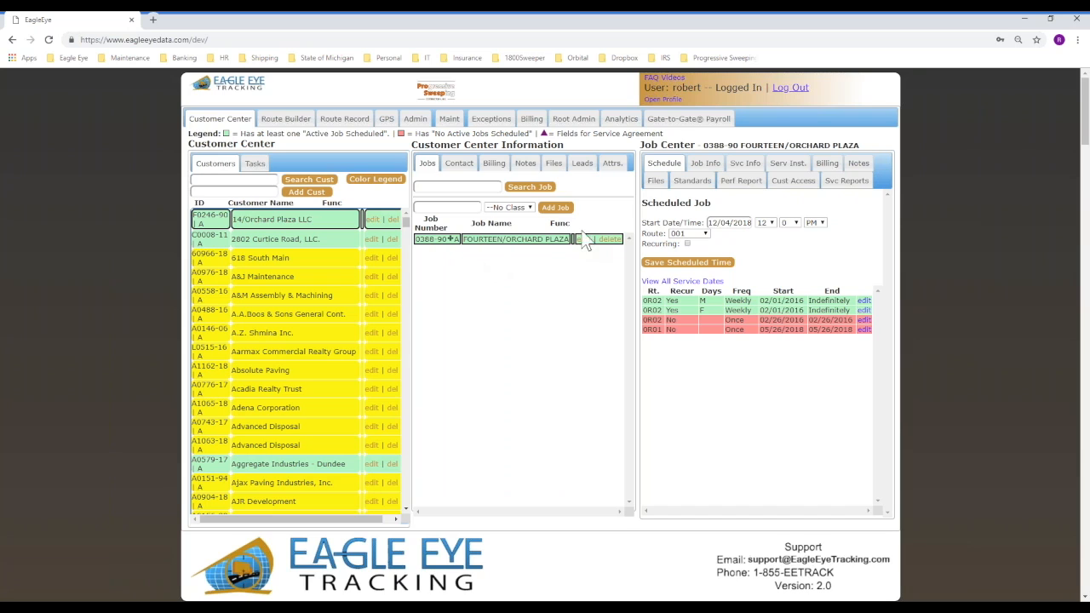
left_click(799, 167)
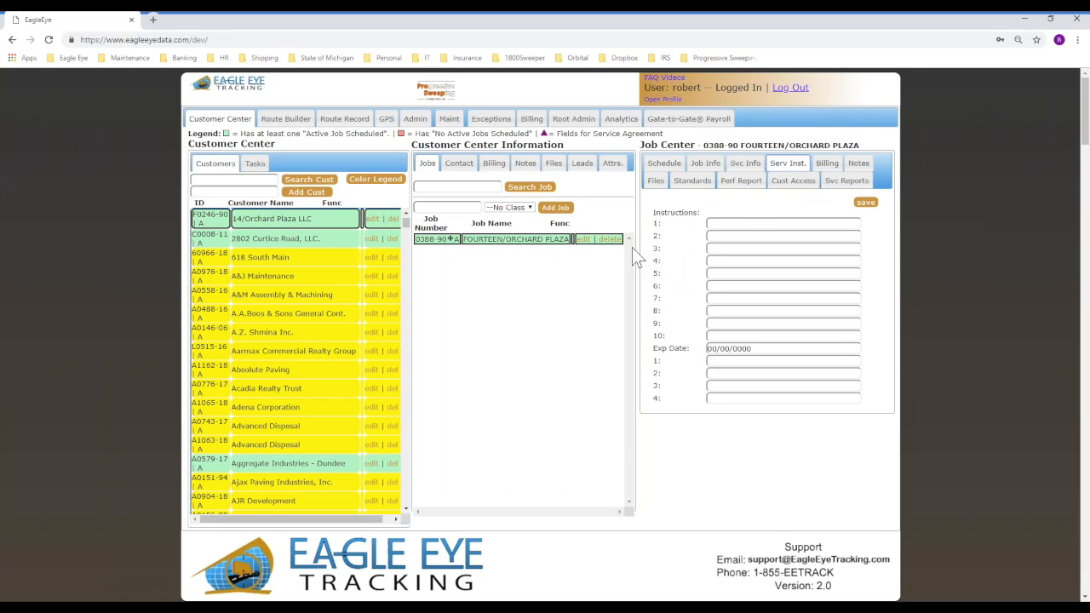
Review the schedule and billing details of the FOURTEEN/ORCHARD PLAZA job
left_click(283, 223)
left_click(662, 162)
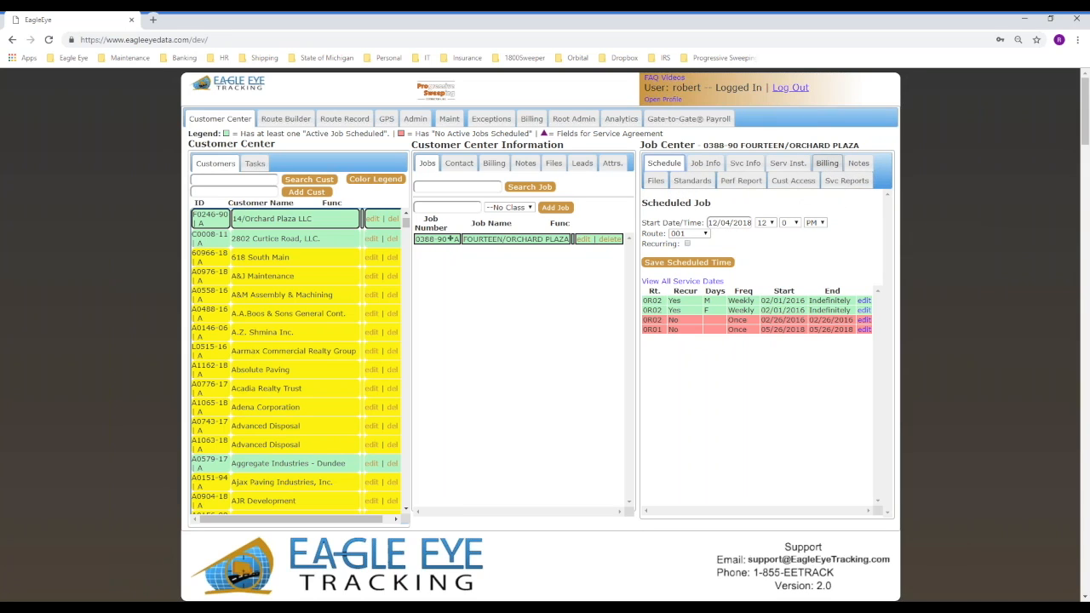
left_click(827, 166)
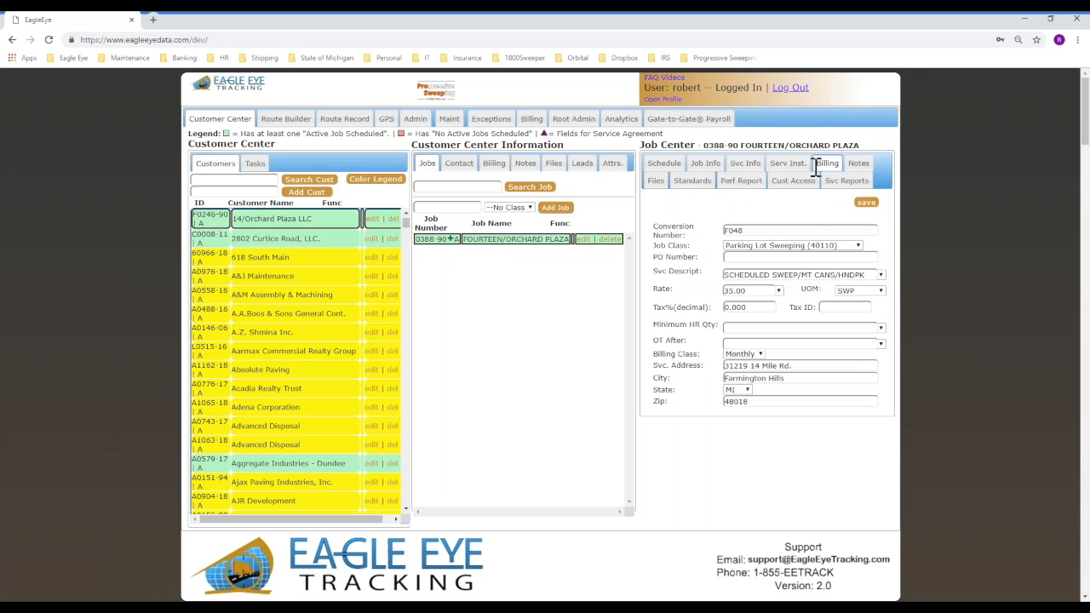
Enter "Blow all corners." and "Empty cans" as service instructions 1 and 2 of the job
left_click(788, 164)
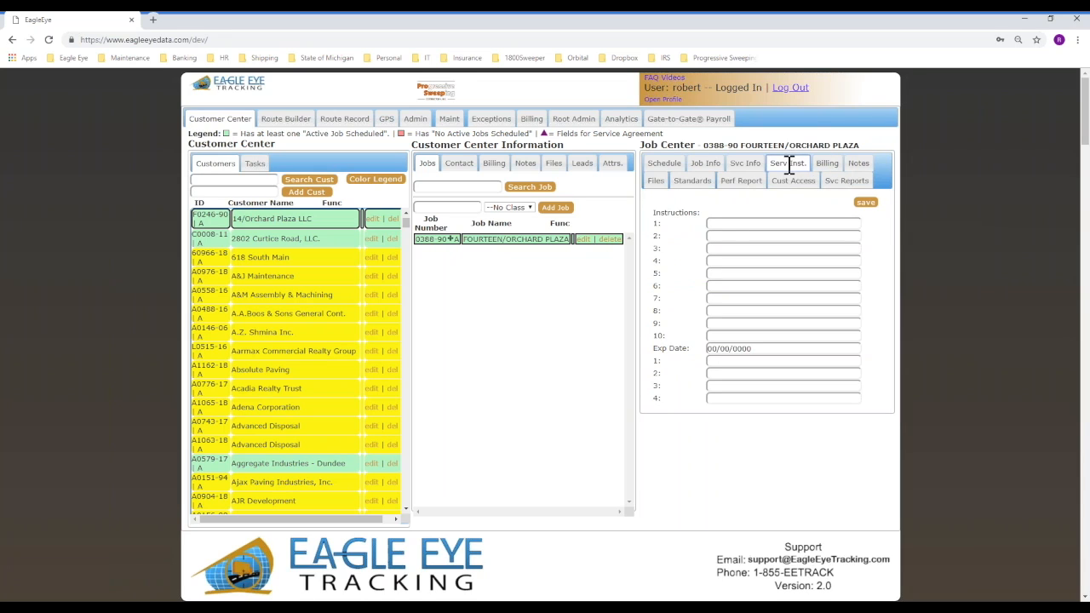
left_click(717, 226)
type("Blow all corners.")
key("Tab")
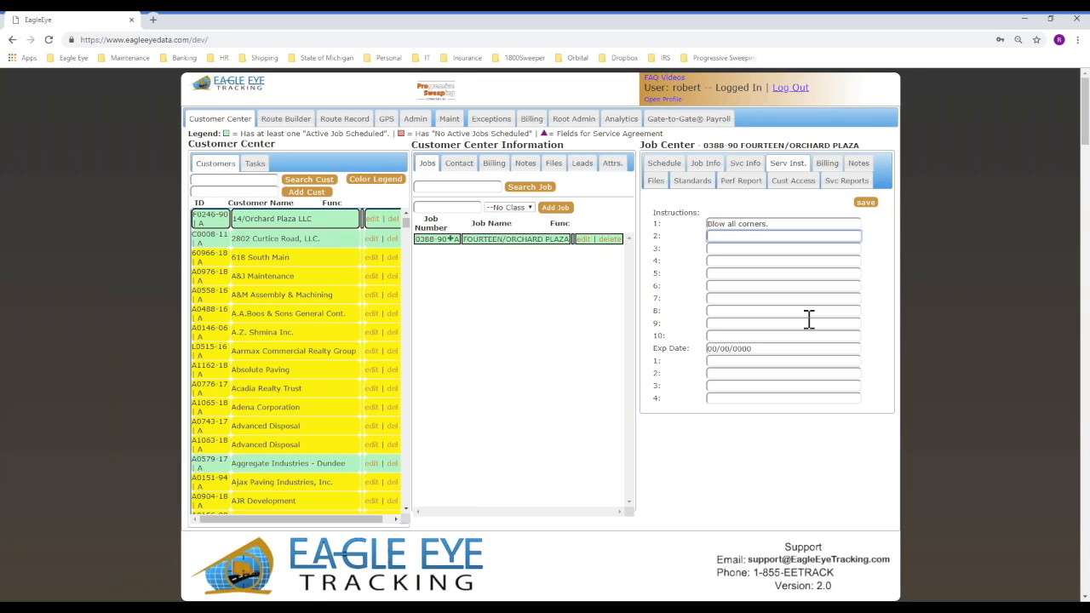
type("Empty cans")
key("Tab")
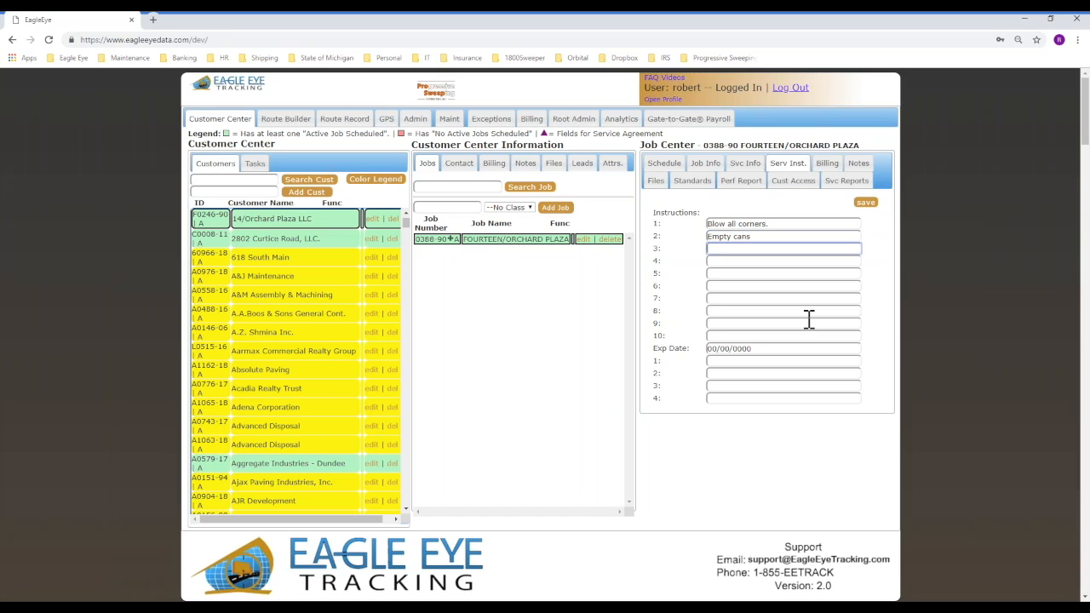
Enter "See GM before leaving." and "If no GM available leave ticket." as instructions 3 and 4, and save the service instructions
type("See GM before leaving.")
key("Tab")
type("If no GM ")
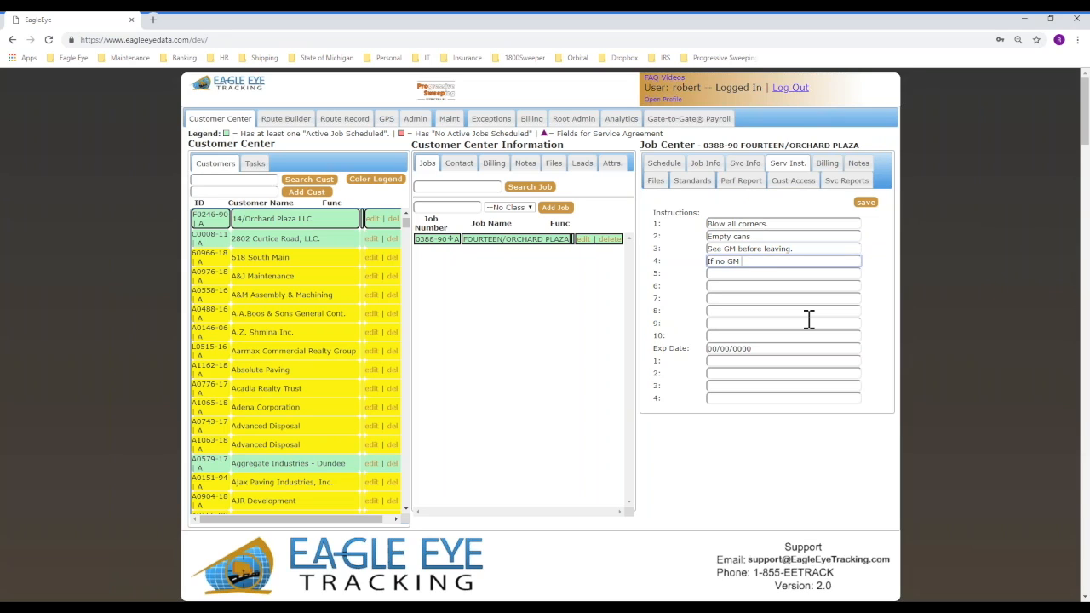
type("available leave ticket.")
left_click(866, 202)
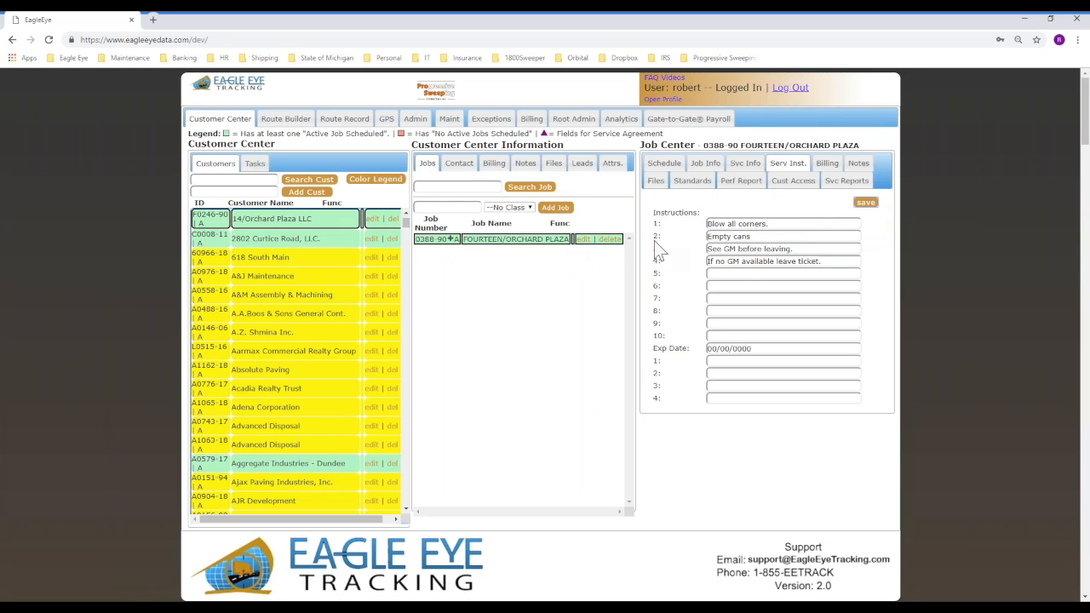
Check the job's schedule and load the Route Builder for 12/07/2018
left_click(673, 173)
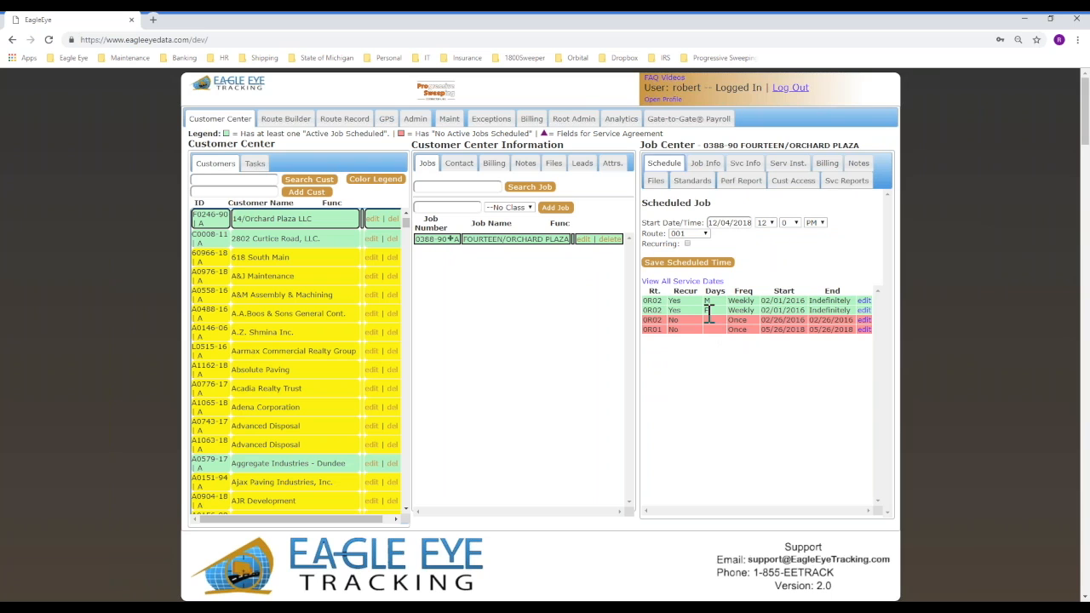
left_click(304, 124)
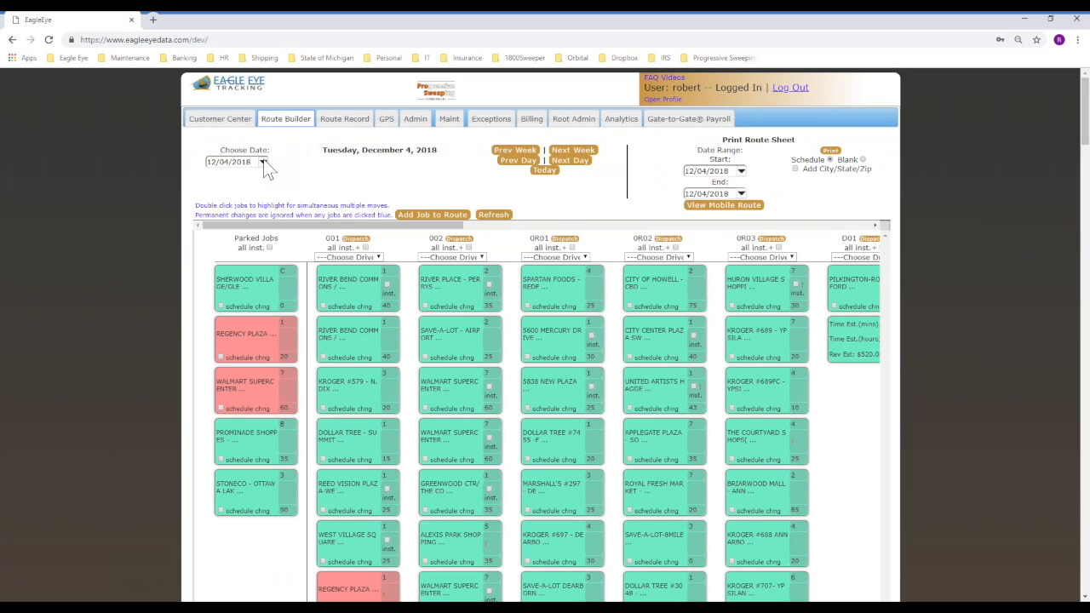
left_click(265, 164)
left_click(303, 214)
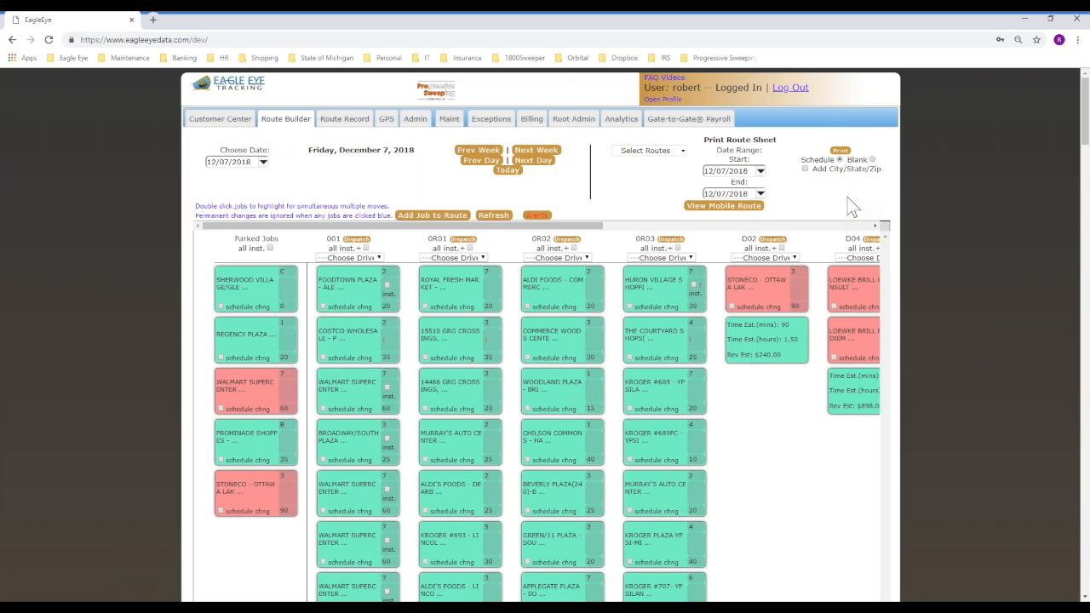
Find "four" on the route page and enable instructions for the FOURTEEN/ORCHARD PLAZA job on route 0R02
key("ctrl+f")
type("four")
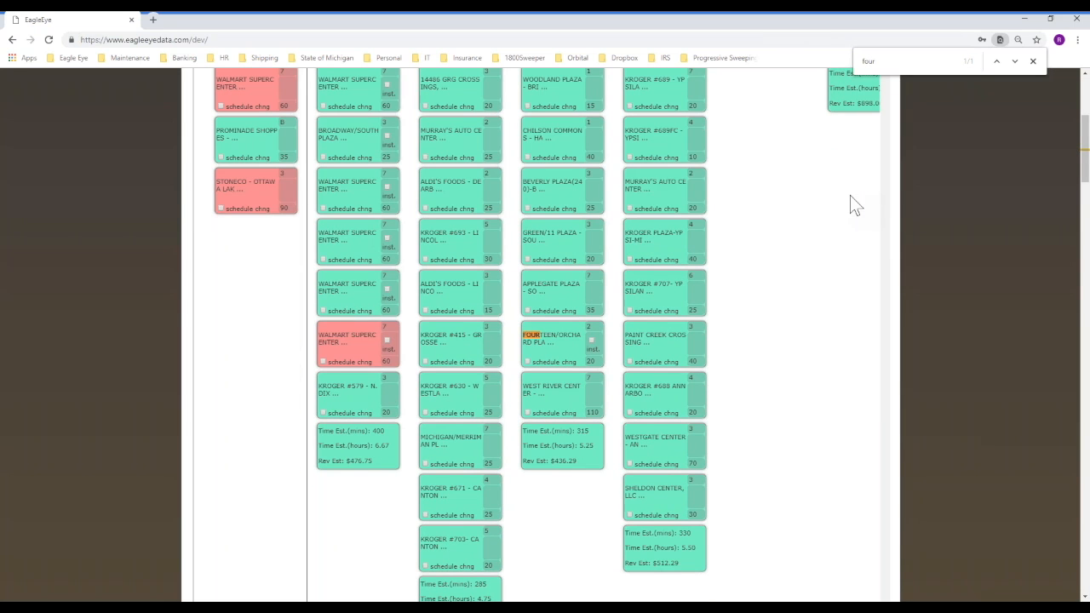
left_click(591, 340)
scroll(694, 340, "up", 4)
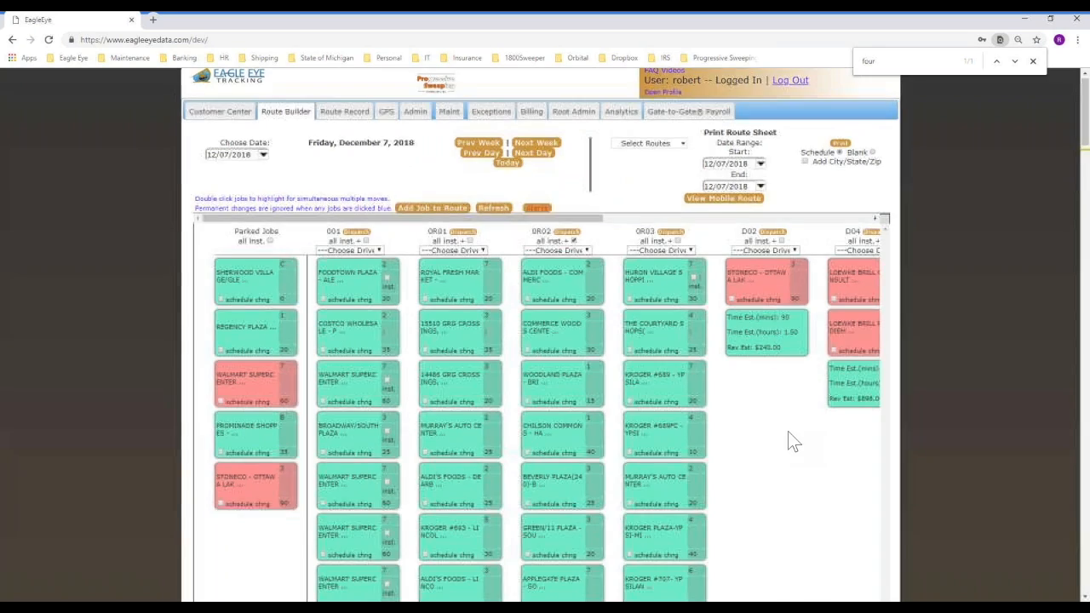
scroll(732, 434, "down", 3)
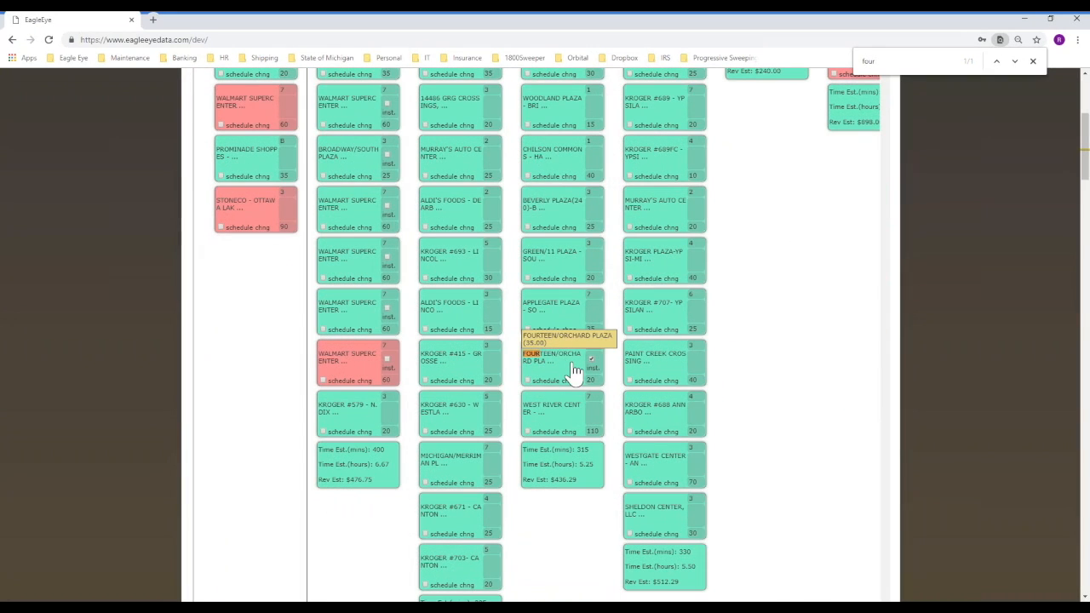
scroll(584, 382, "up", 3)
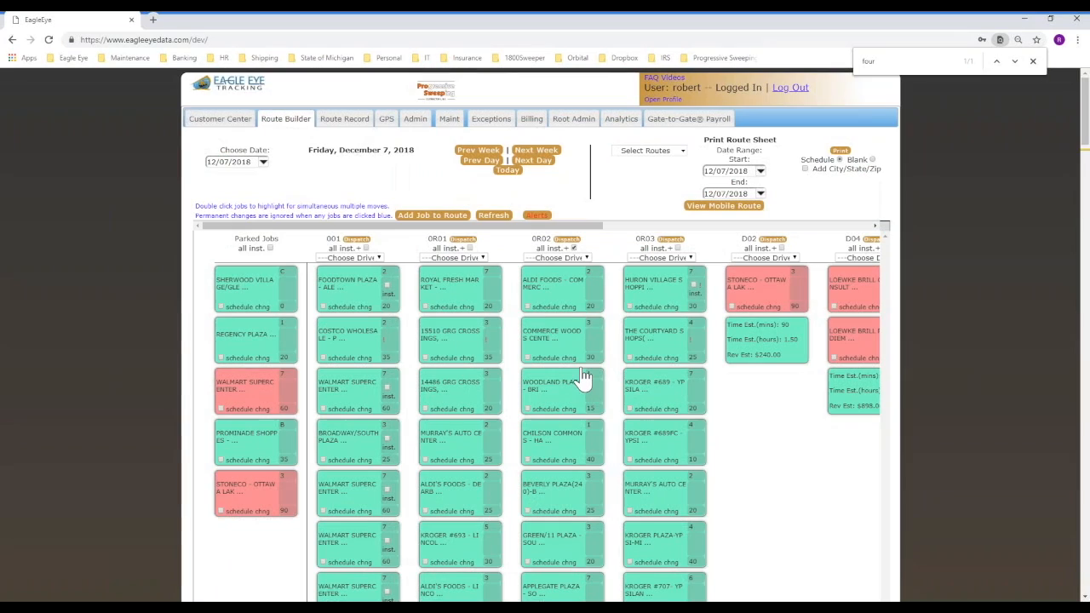
Open the mobile route sheet for route 0R02 on 12/07/2018 and read the instructions under Fourteen Orchard Plaza
left_click(652, 152)
left_click_drag(682, 171, 681, 173)
left_click(683, 203)
left_click(683, 203)
left_click(618, 179)
left_click(712, 208)
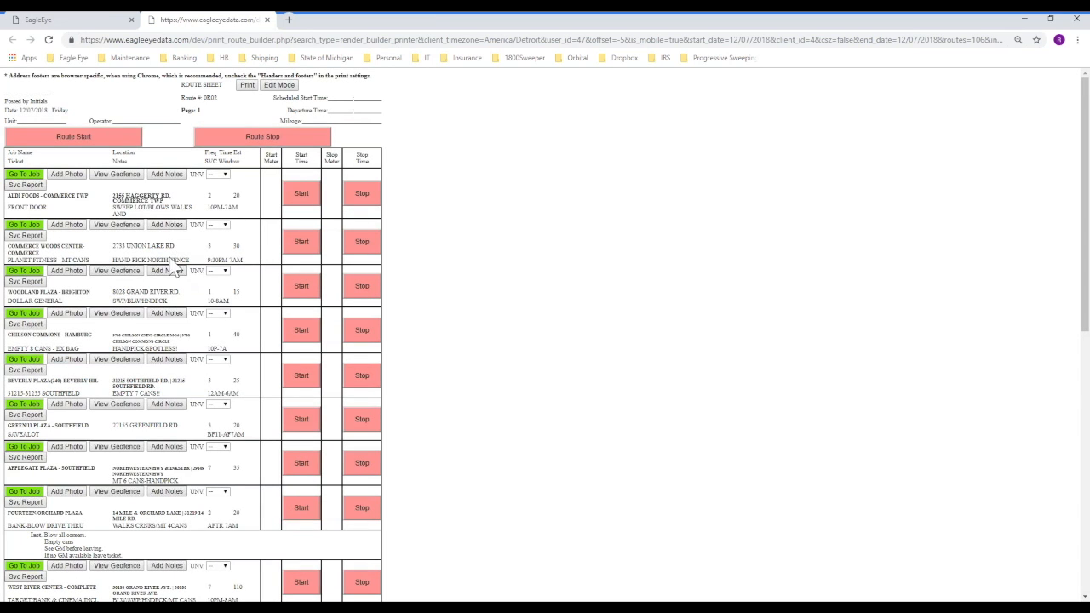
scroll(200, 362, "down", 3)
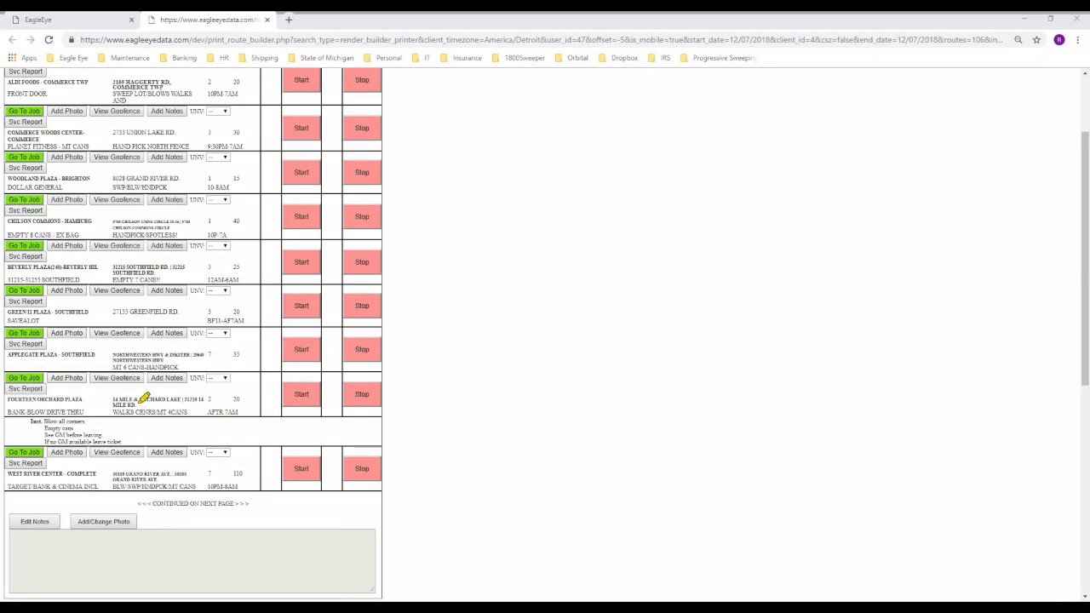
mouse_move(101, 419)
left_mouse_down()
mouse_move(16, 418)
mouse_move(171, 441)
mouse_move(60, 390)
left_mouse_up()
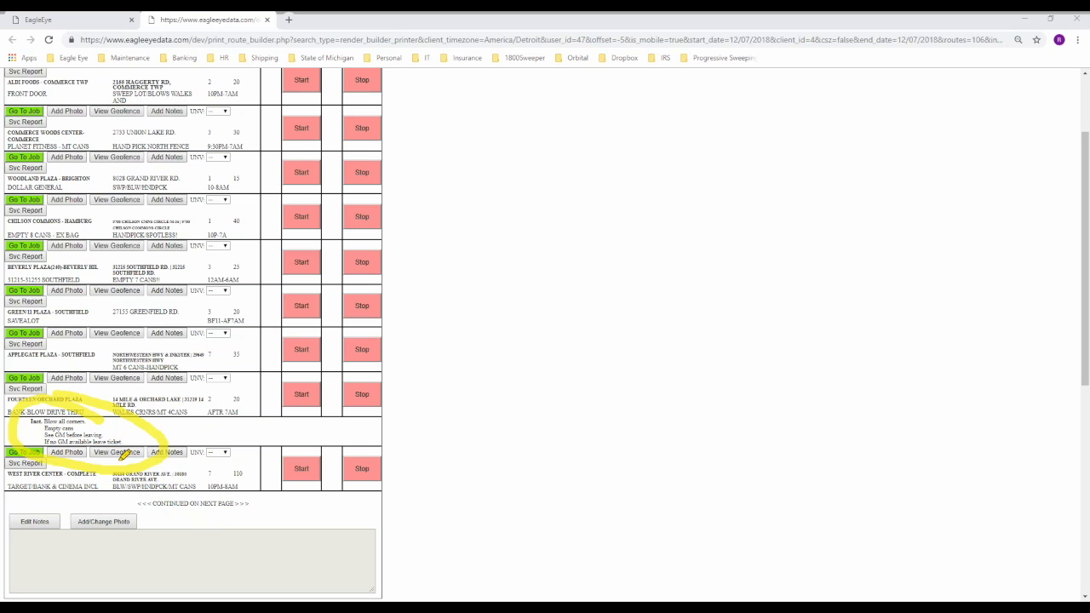
key("Escape")
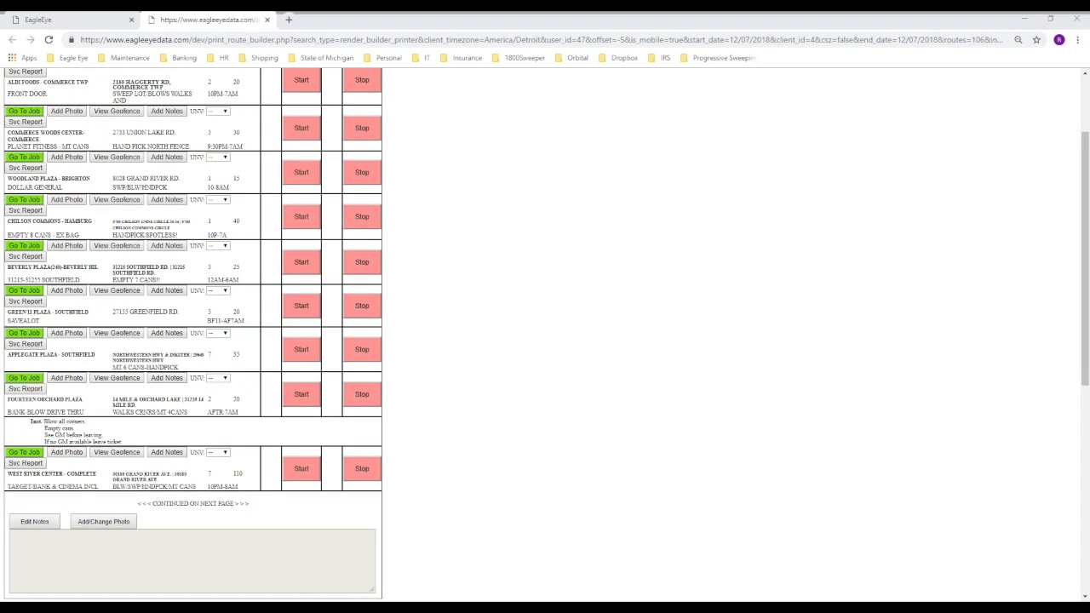
Return to the Route Builder, examine the instruction settings of route 0R02 and its FOURTEEN/ORCHARD PLAZA job, and close the page search
left_click(85, 23)
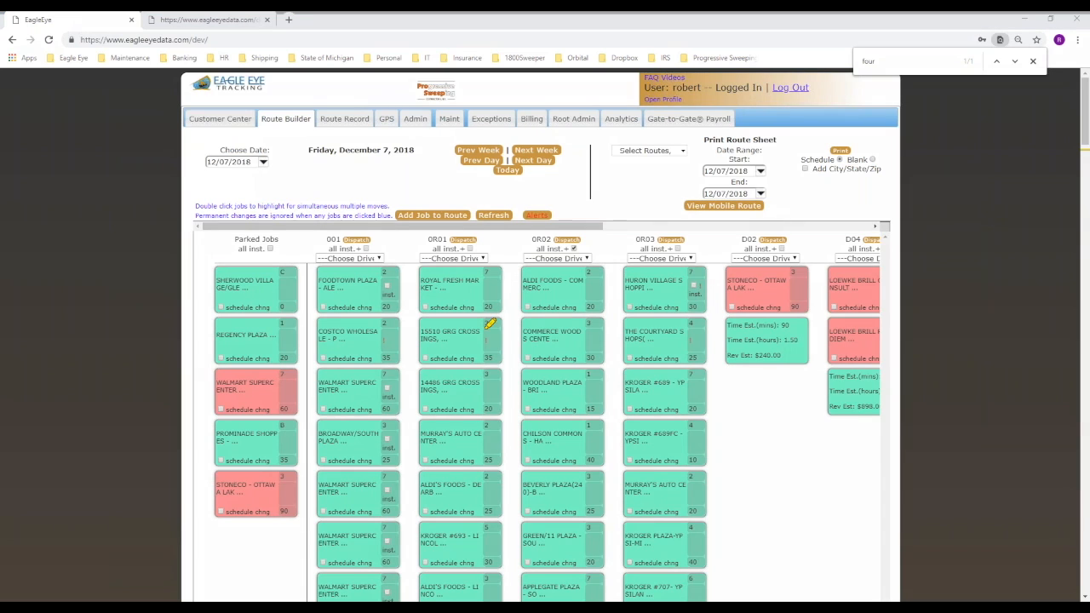
mouse_move(604, 236)
left_mouse_down()
mouse_move(564, 255)
mouse_move(586, 240)
left_mouse_up()
scroll(506, 518, "down", 3)
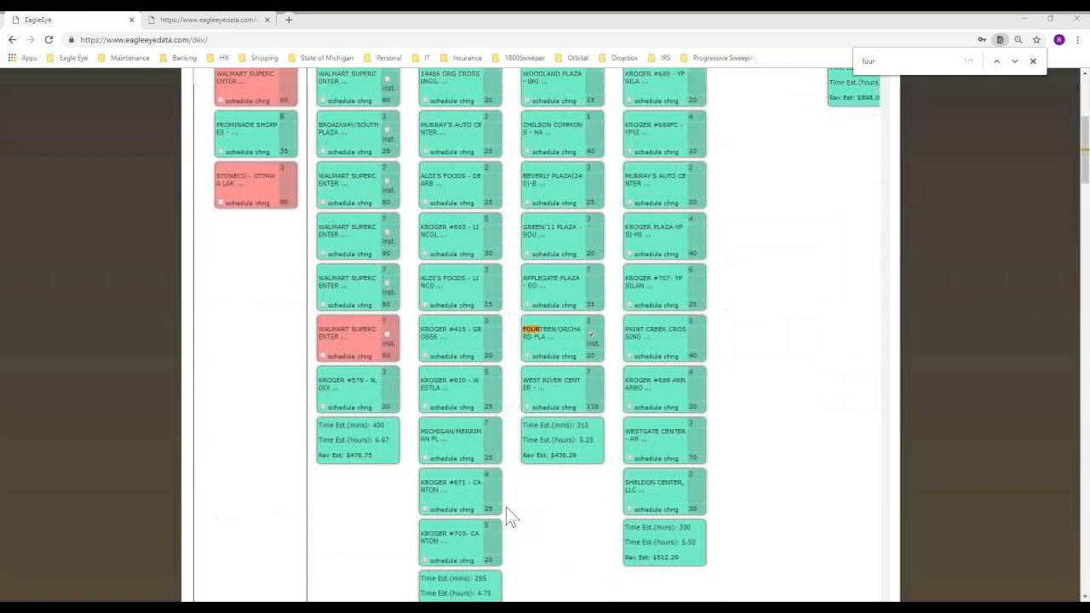
scroll(528, 460, "down", 1)
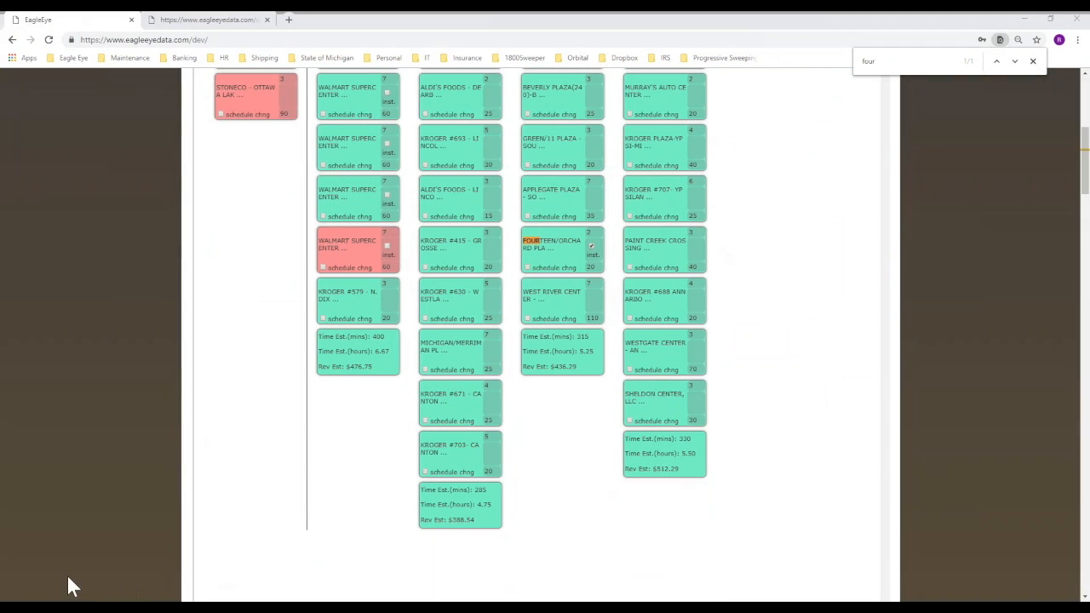
mouse_move(622, 221)
left_mouse_down()
mouse_move(581, 225)
mouse_move(595, 225)
left_mouse_up()
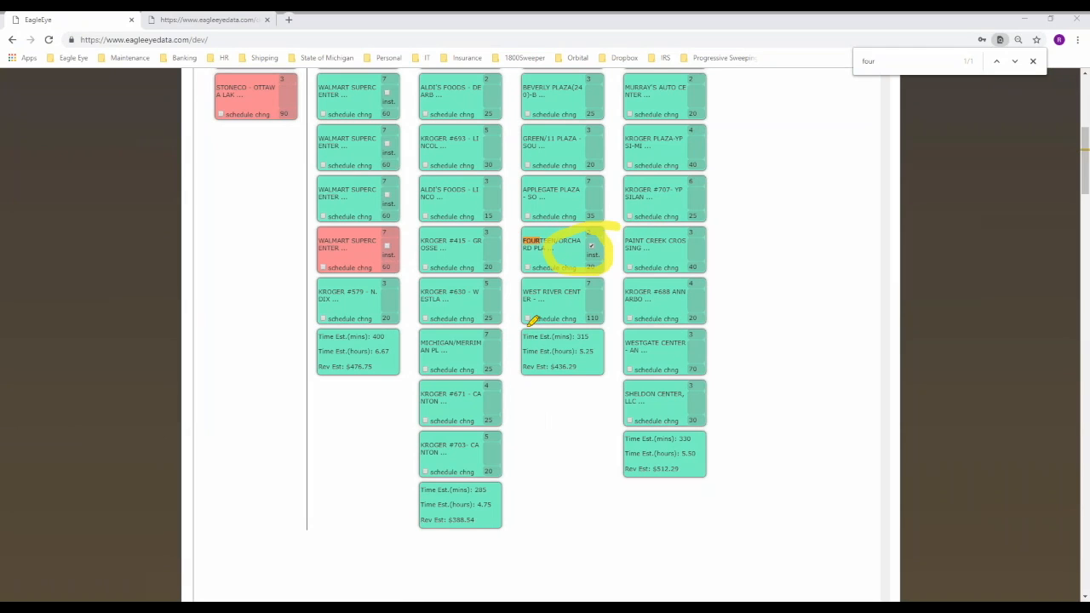
left_click(75, 534)
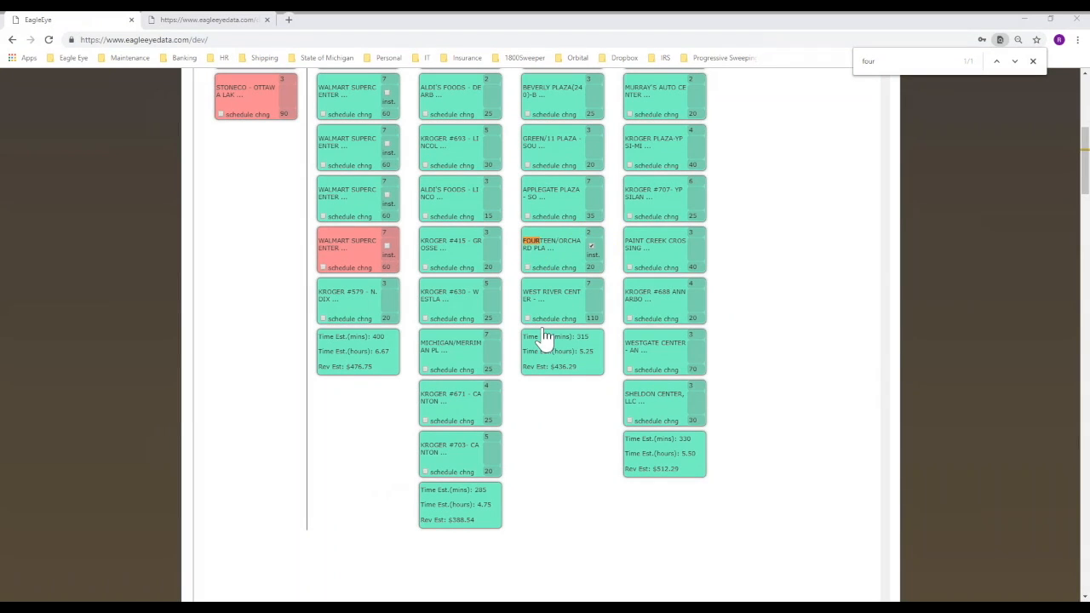
scroll(613, 349, "up", 4)
scroll(614, 361, "up", 1)
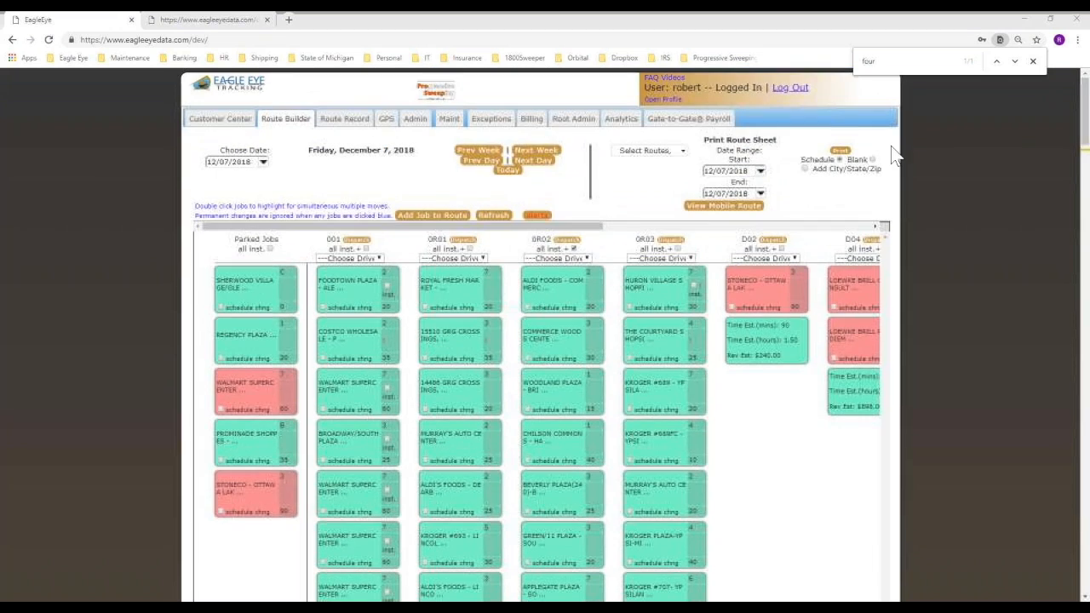
left_click(1033, 62)
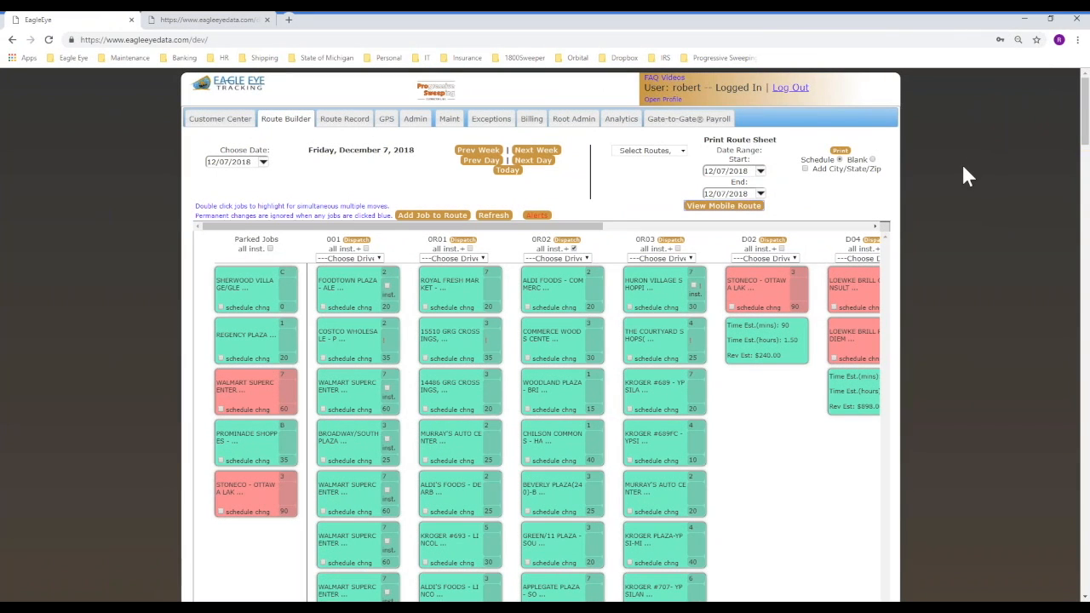
Reopen the FOURTEEN/ORCHARD PLAZA job's service instructions and set the expiration date of the temporary instructions to 12/31/18
left_click(223, 119)
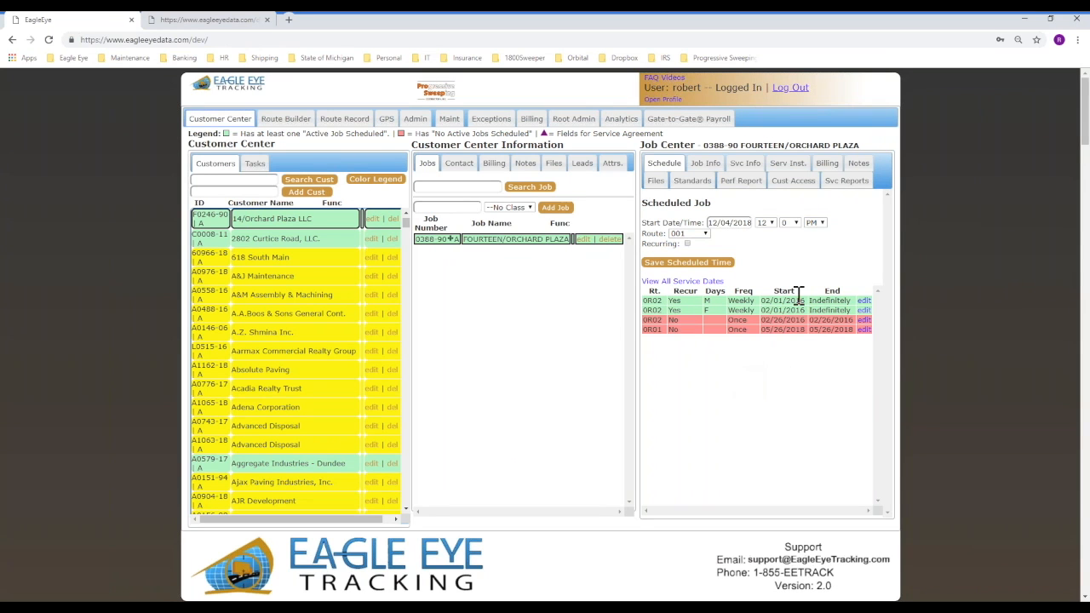
left_click(831, 167)
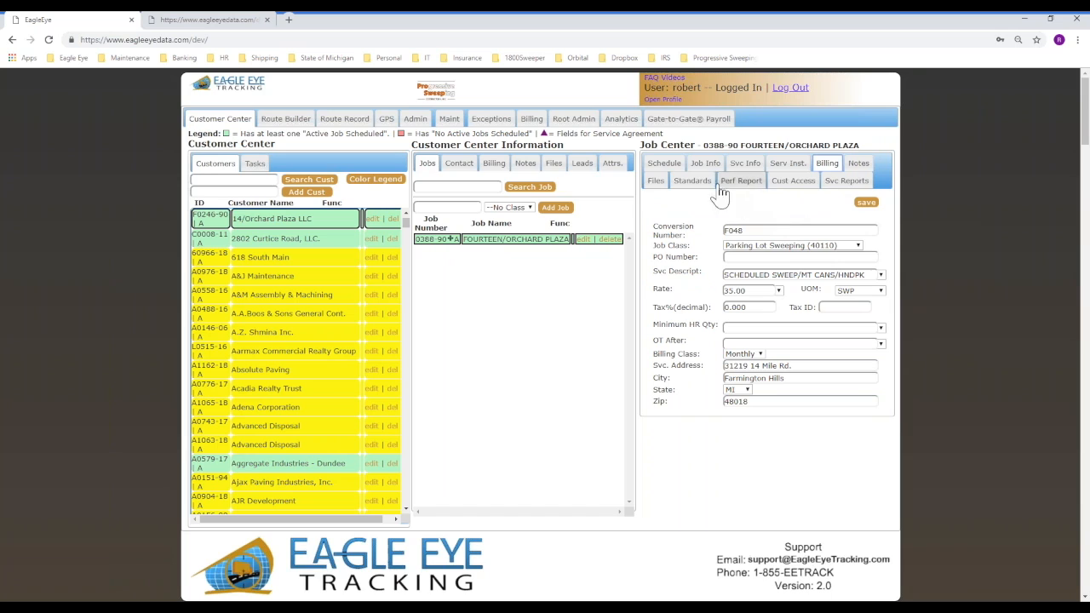
left_click(787, 164)
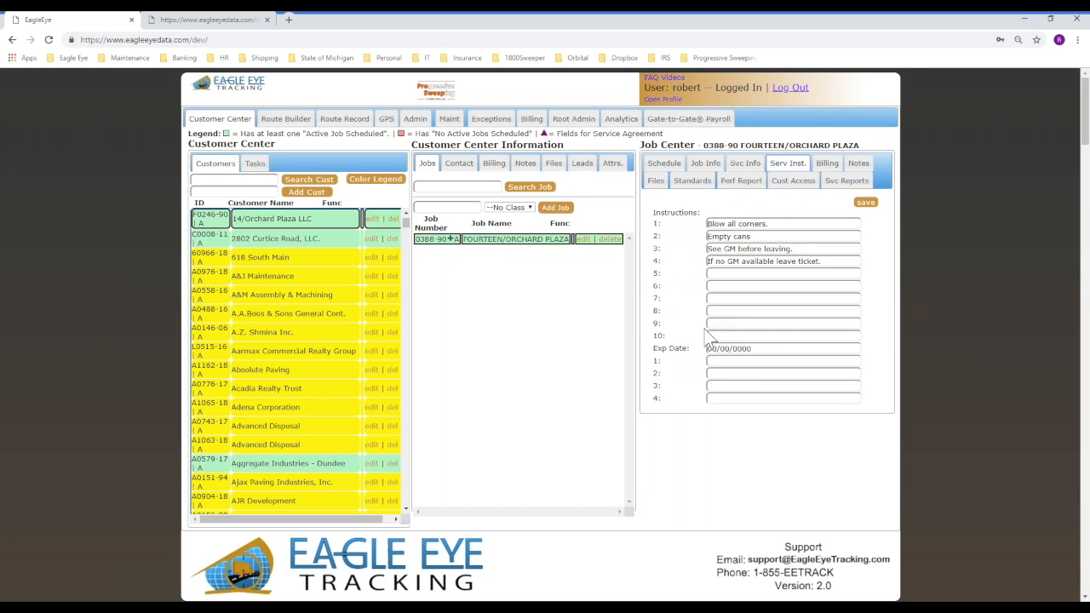
left_click_drag(759, 350, 641, 335)
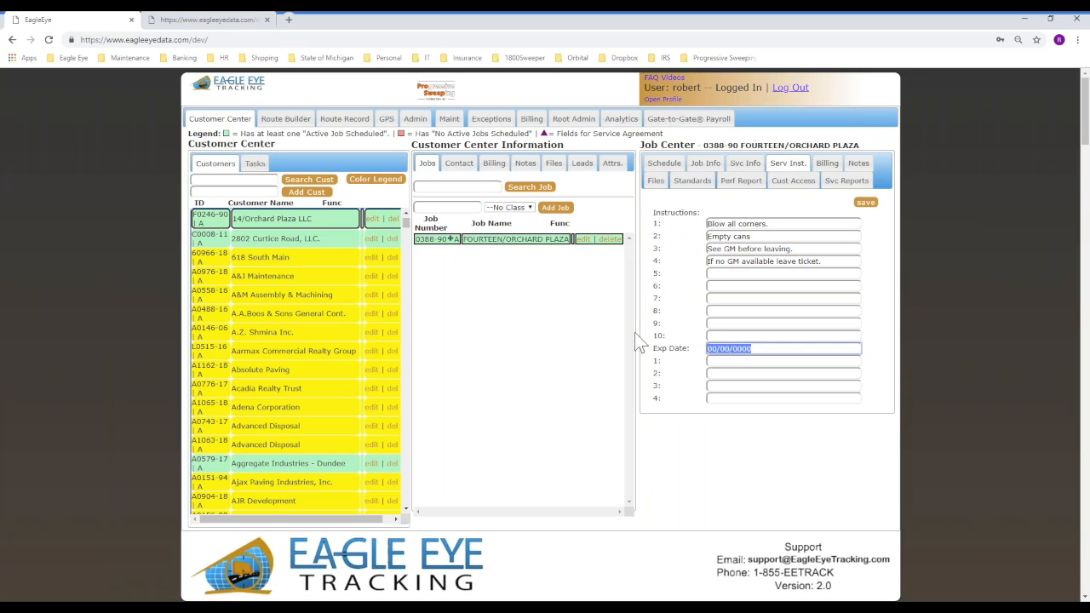
type("12/31/18")
key("Tab")
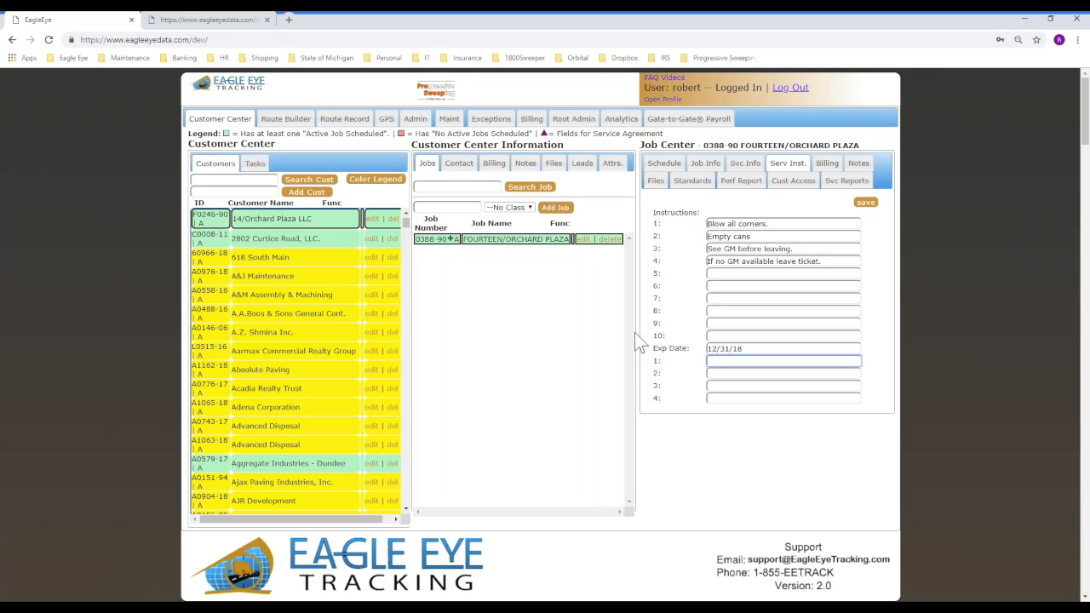
Enter "Supervisor will be checking during the Holidays" as the first instruction below the expiration date
type("Supervisor will be checking during the HOlida")
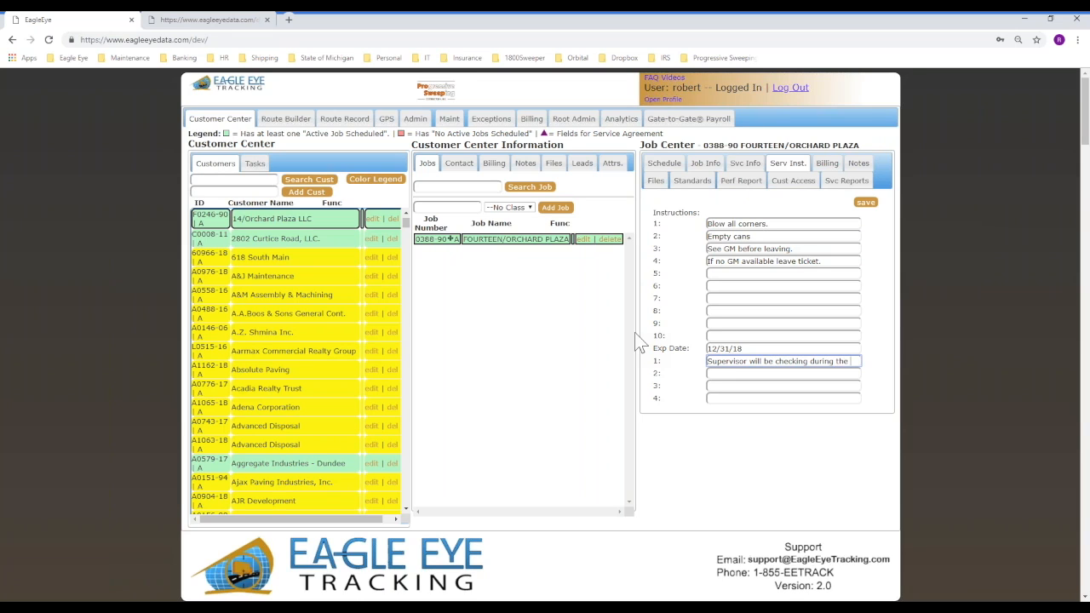
key("BackSpace")
key("BackSpace")
key("BackSpace")
key("BackSpace")
key("BackSpace")
type("olidays")
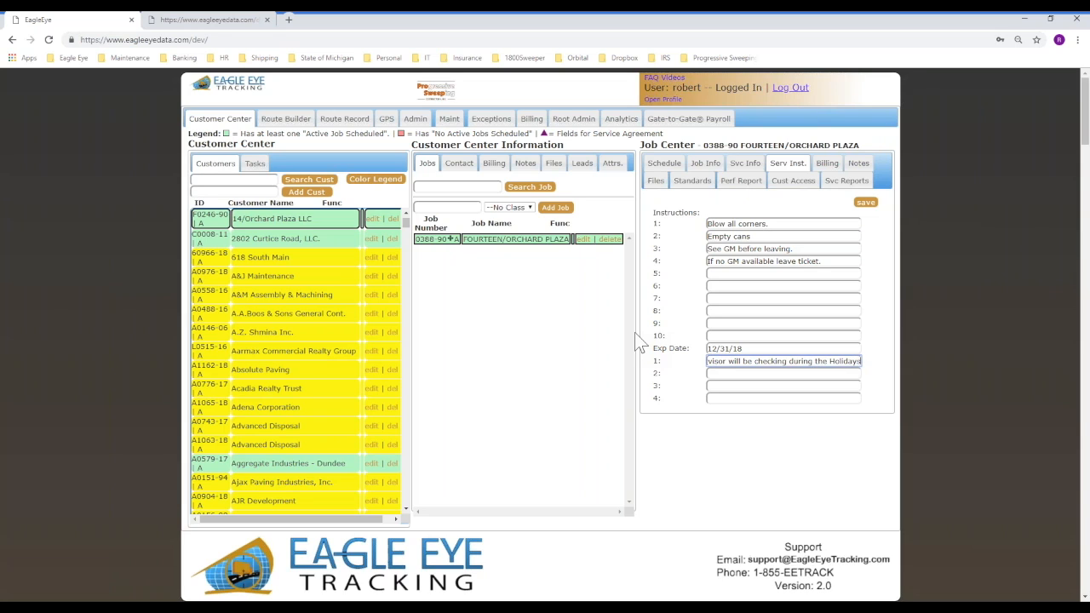
Enter "Make extra clean." as the second expiring instruction of the FOURTEEN/ORCHARD PLAZA job and save the service instructions
key("Tab")
type("Make ex")
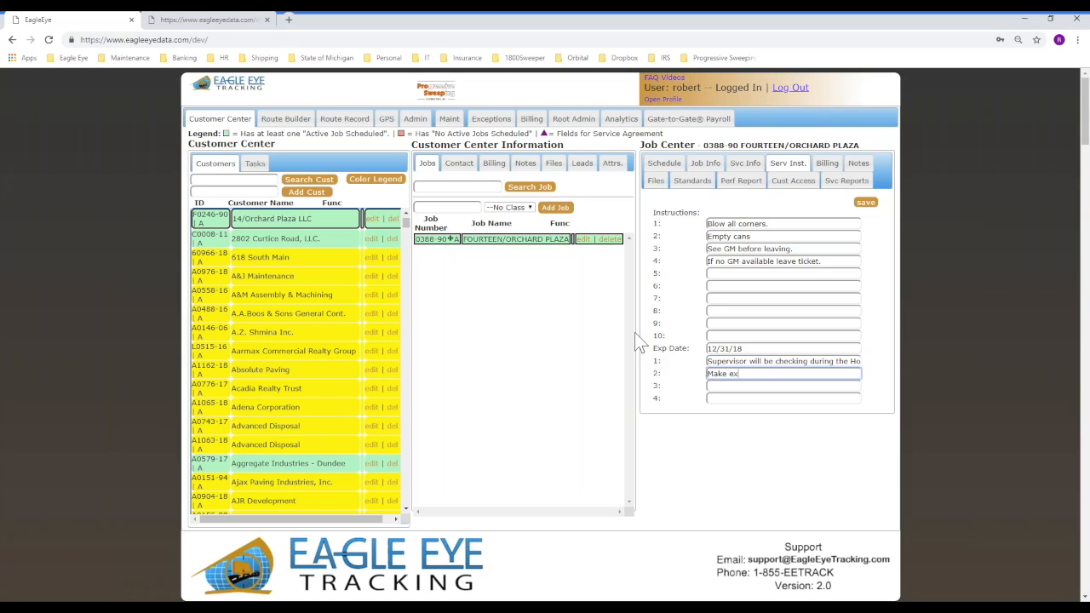
type("tra clean.")
left_click(865, 203)
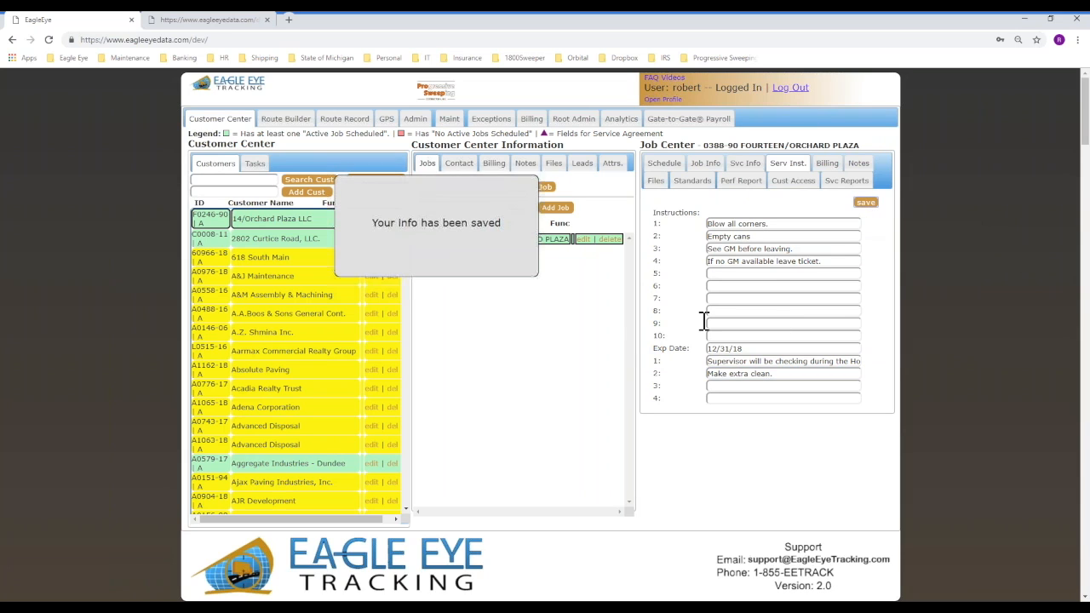
Show the Route Builder schedule for 12/14/2018
left_click(303, 121)
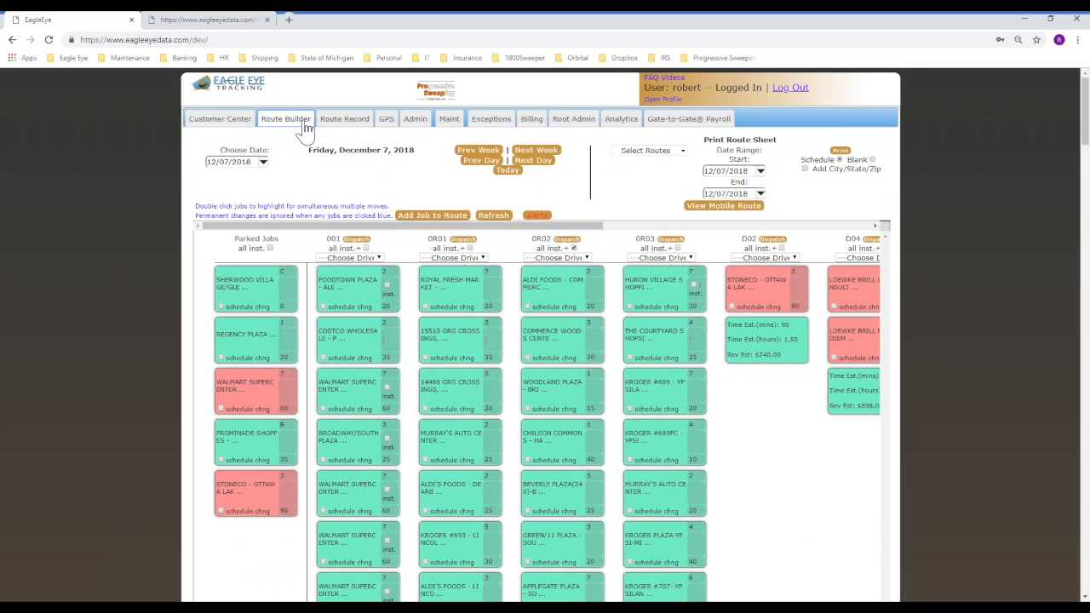
left_click(264, 163)
left_click(307, 232)
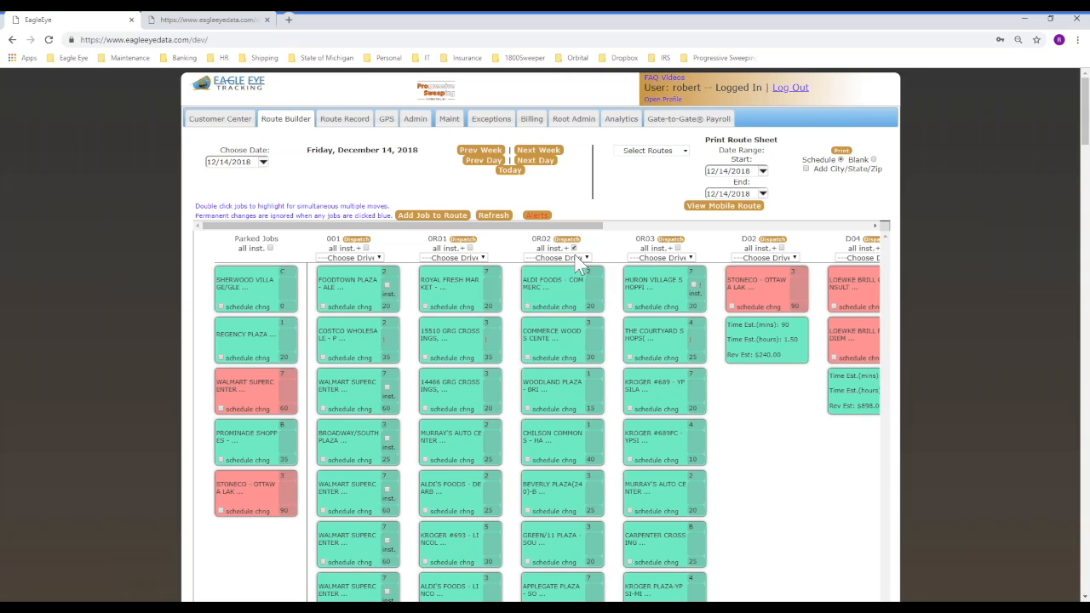
Search the page for "four" to locate the FOURTEEN/ORCHARD PLAZA job on route 0R02 and examine its instruction setting
key("ctrl+f")
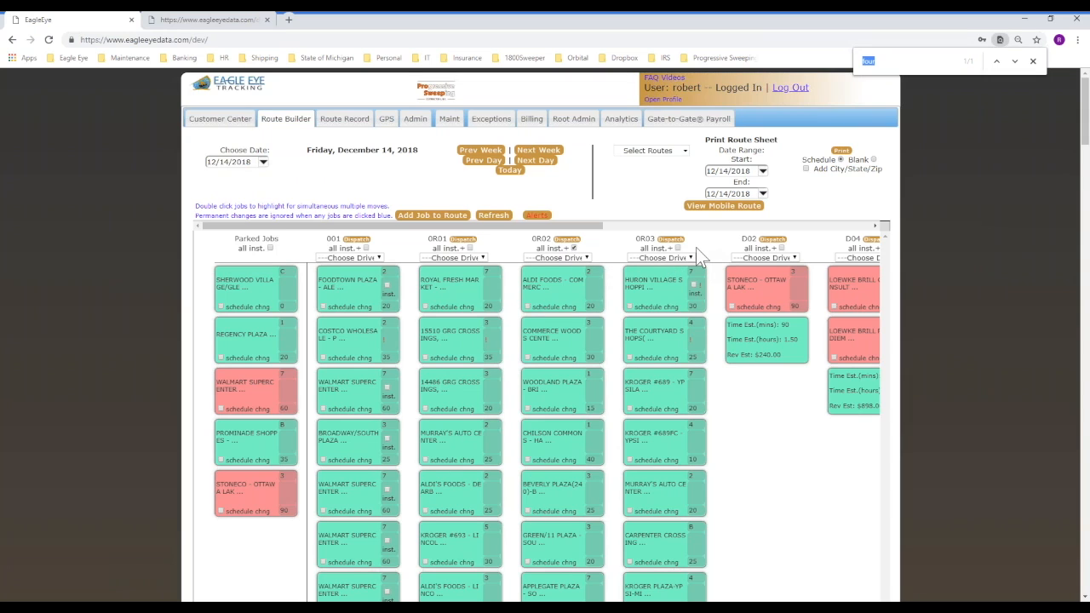
type("four")
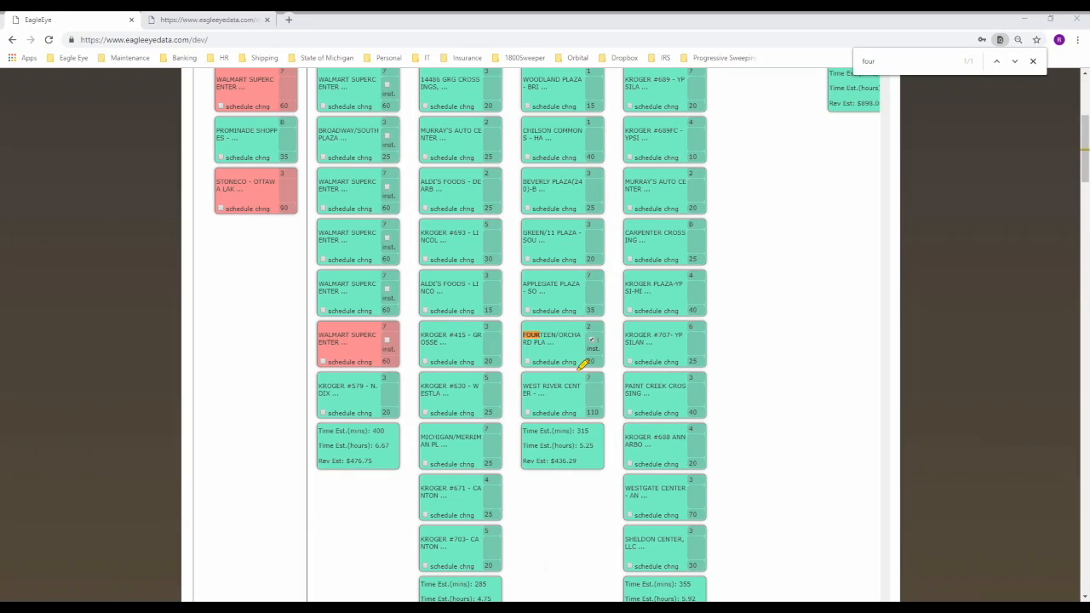
mouse_move(593, 315)
left_mouse_down()
mouse_move(511, 365)
mouse_move(619, 345)
mouse_move(610, 322)
left_mouse_up()
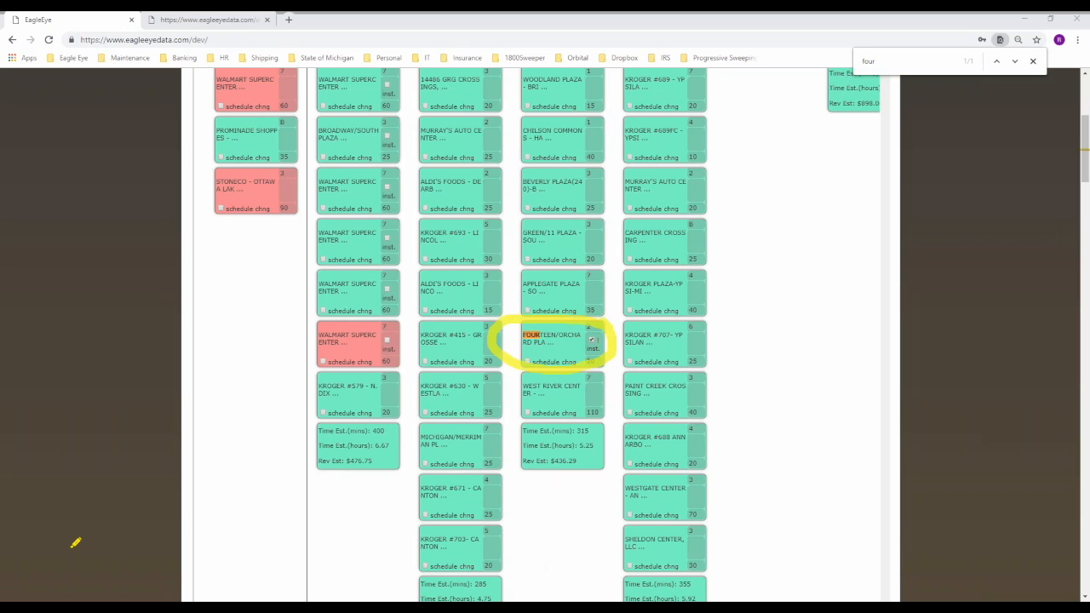
key("Escape")
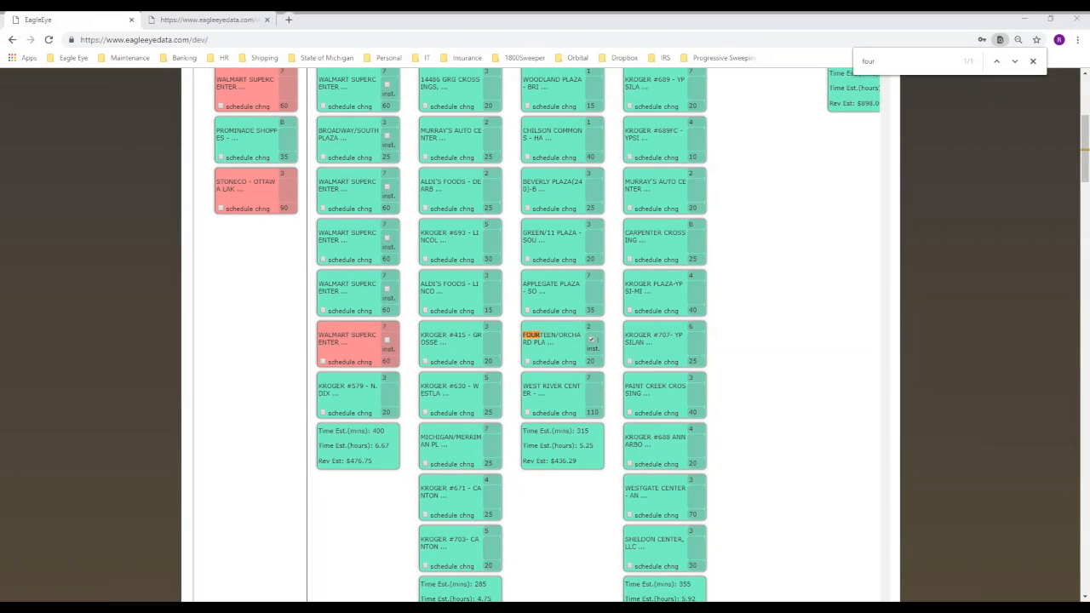
Open the mobile route sheet for route 0R02 on 12/14/2018
scroll(670, 299, "up", 4)
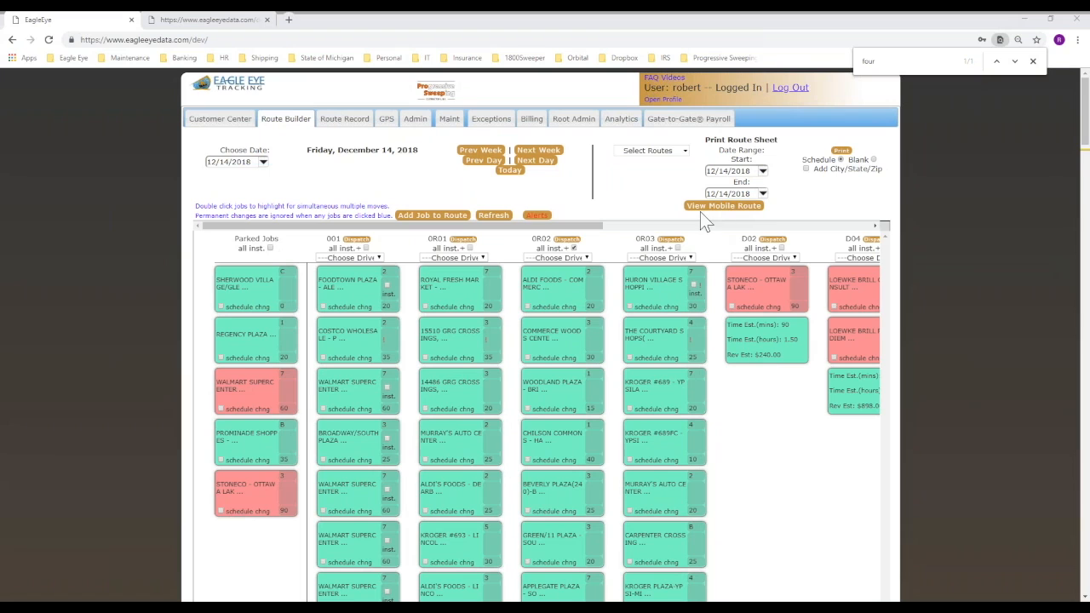
left_click(659, 153)
scroll(688, 204, "down", 2)
scroll(687, 201, "down", 3)
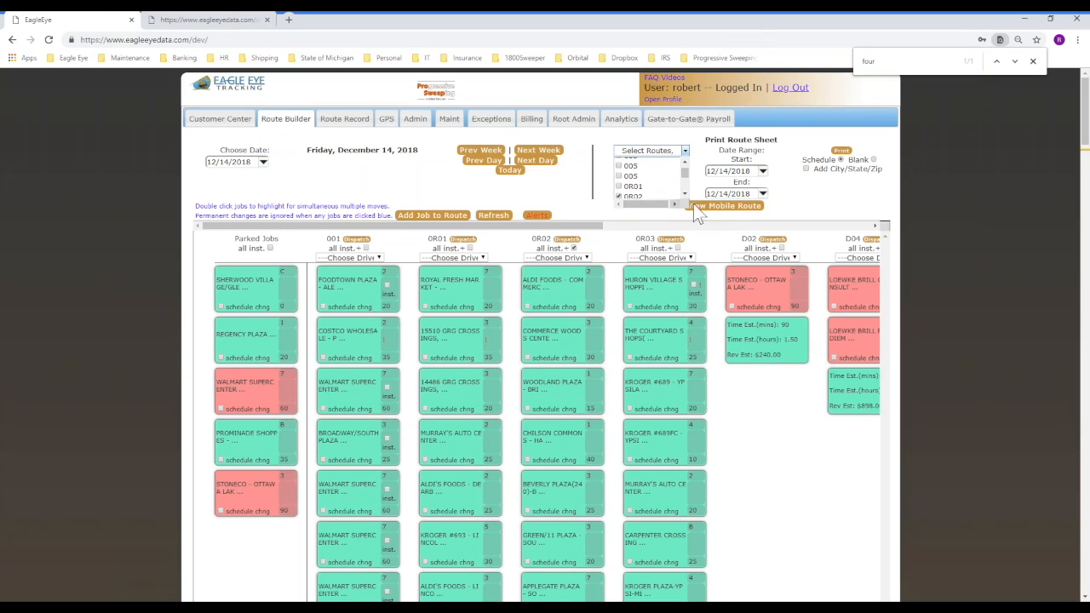
left_click(694, 207)
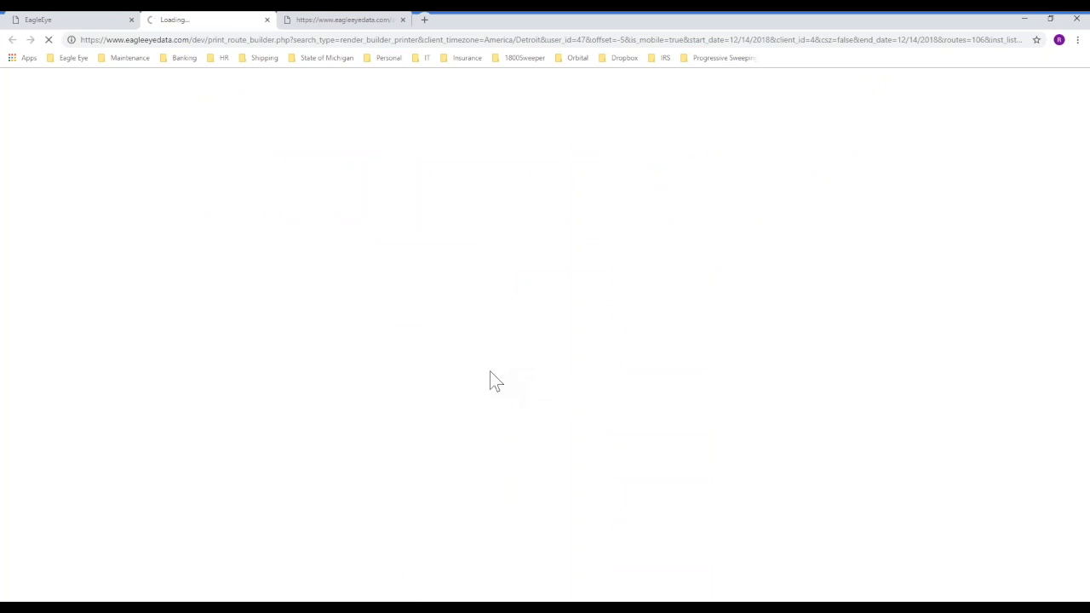
scroll(511, 408, "down", 2)
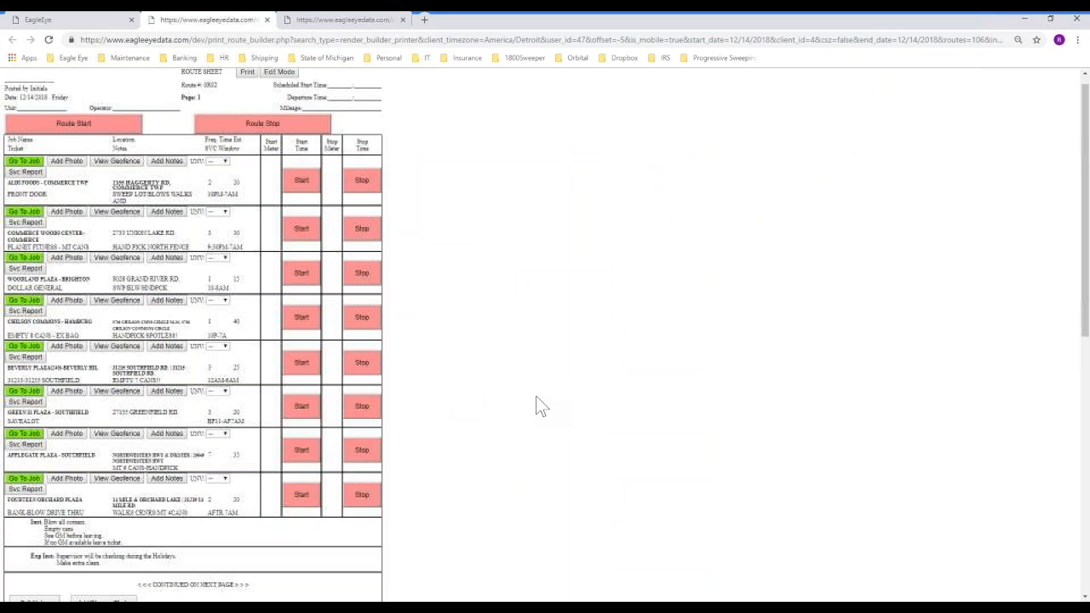
key("ctrl+shift+d")
left_click_drag(23, 424, 41, 421)
left_click_drag(20, 459, 43, 453)
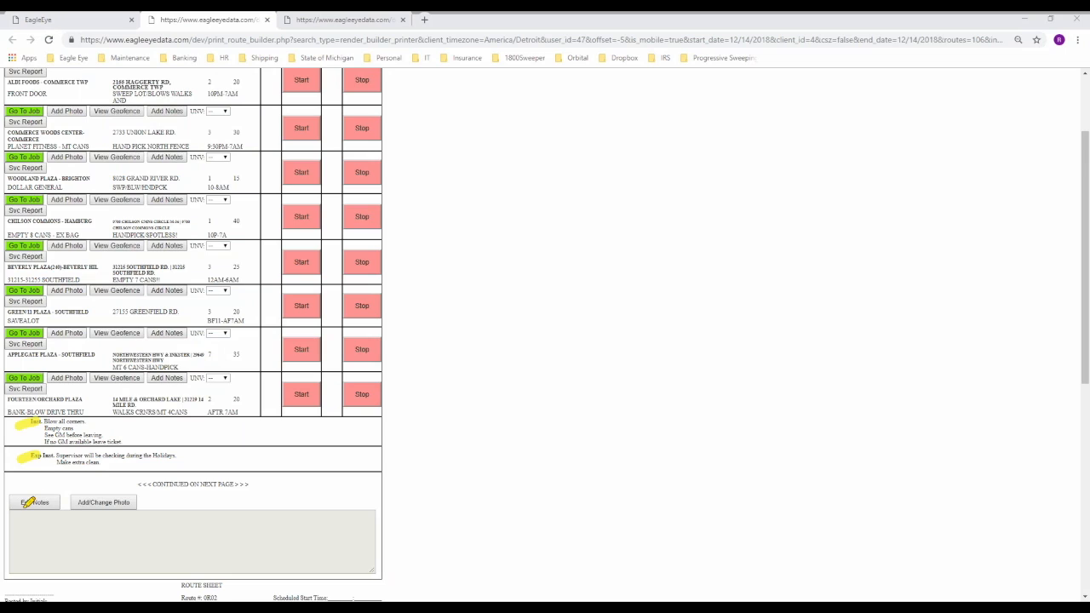
left_click(182, 452)
mouse_move(41, 457)
left_mouse_down()
mouse_move(134, 467)
mouse_move(80, 461)
left_mouse_up()
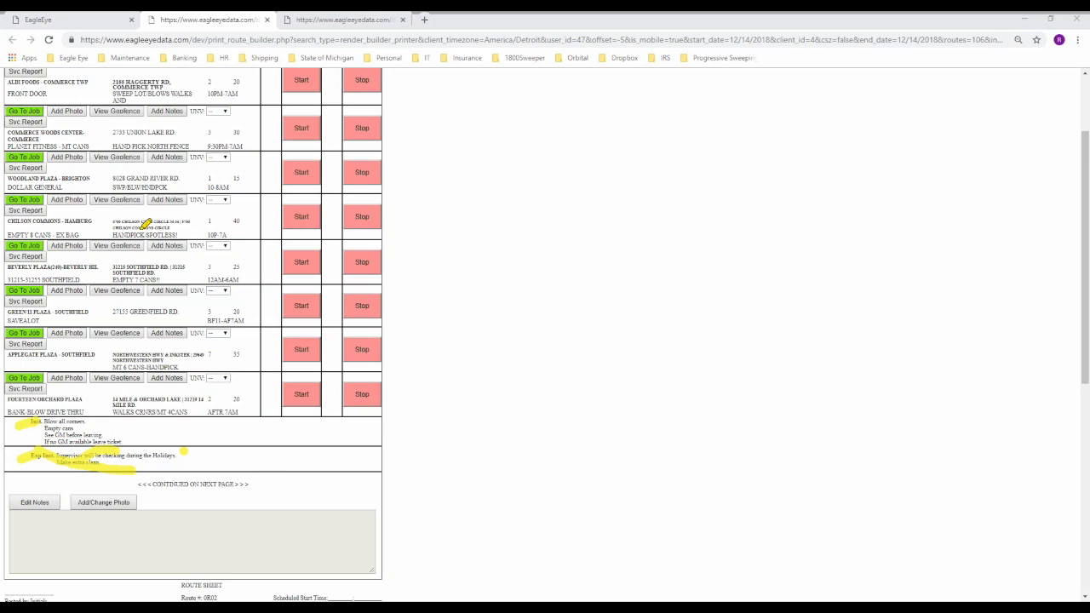
key("Escape")
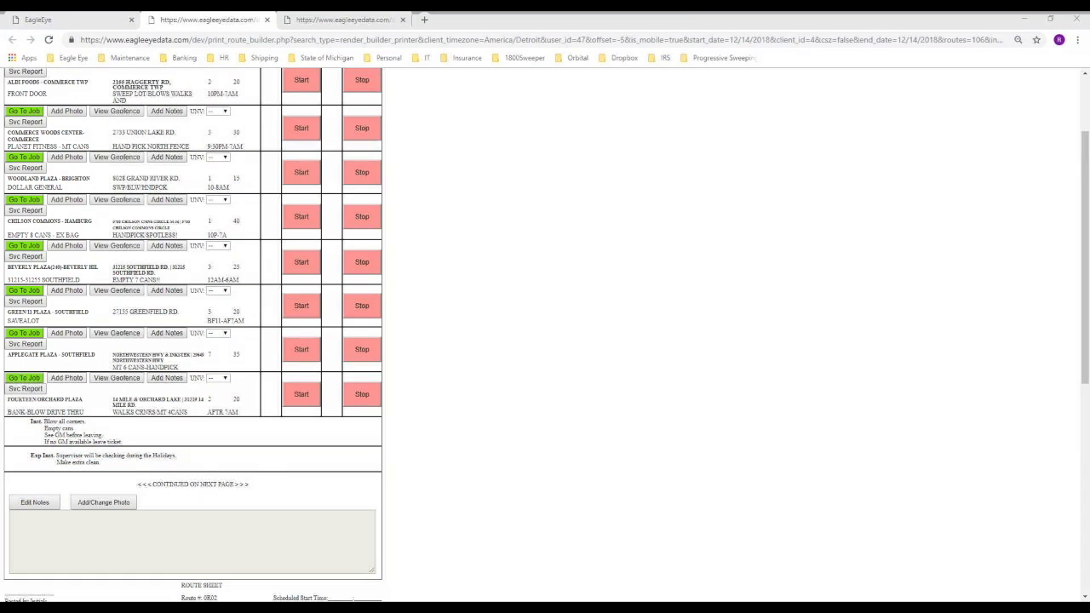
Return to the Customer Center, open the billing details of the FOURTEEN/ORCHARD PLAZA job, and close the page search
left_click(72, 26)
left_click(218, 119)
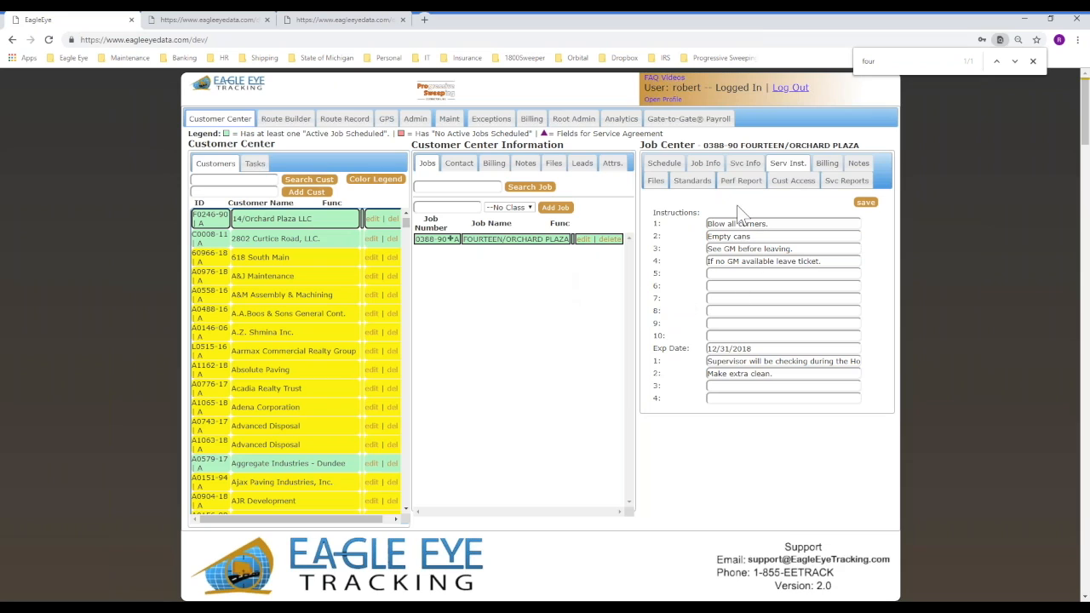
left_click(828, 164)
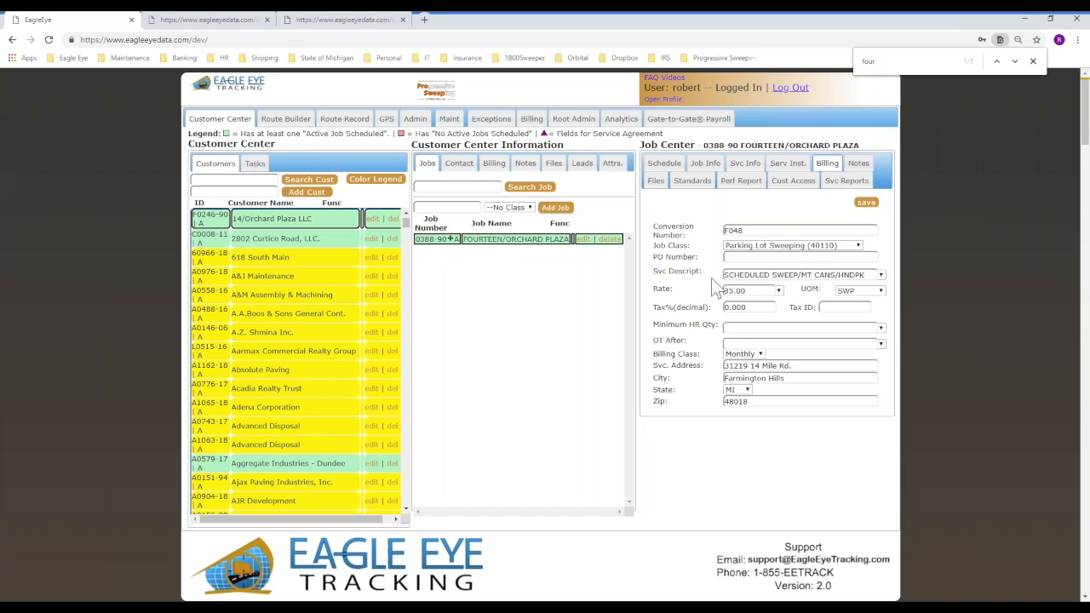
left_click(1033, 61)
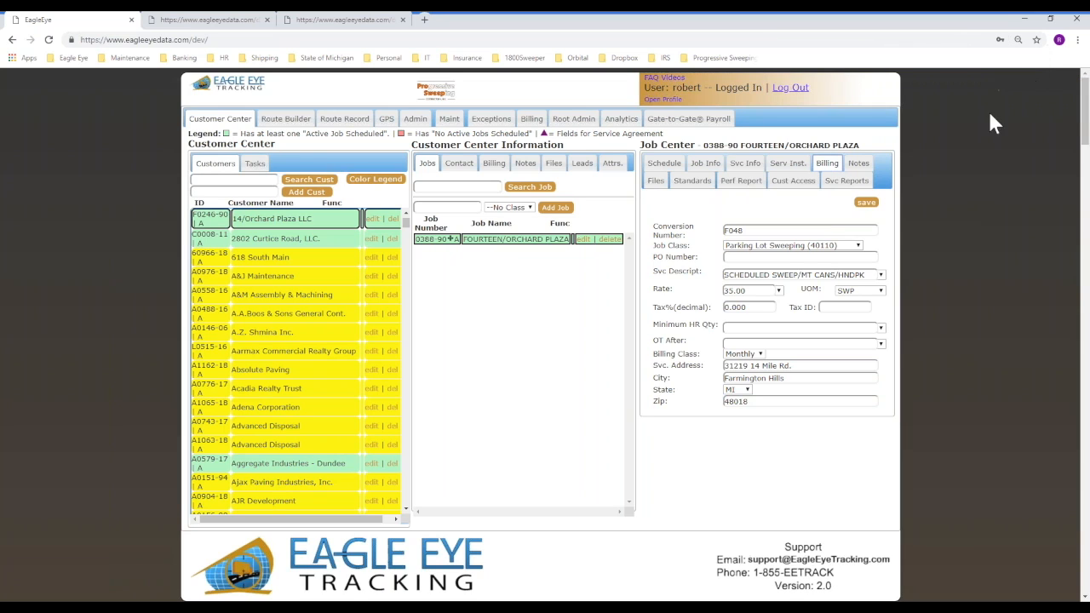
Examine the job's billing service description and the list of predefined descriptions available for it
left_click(740, 276)
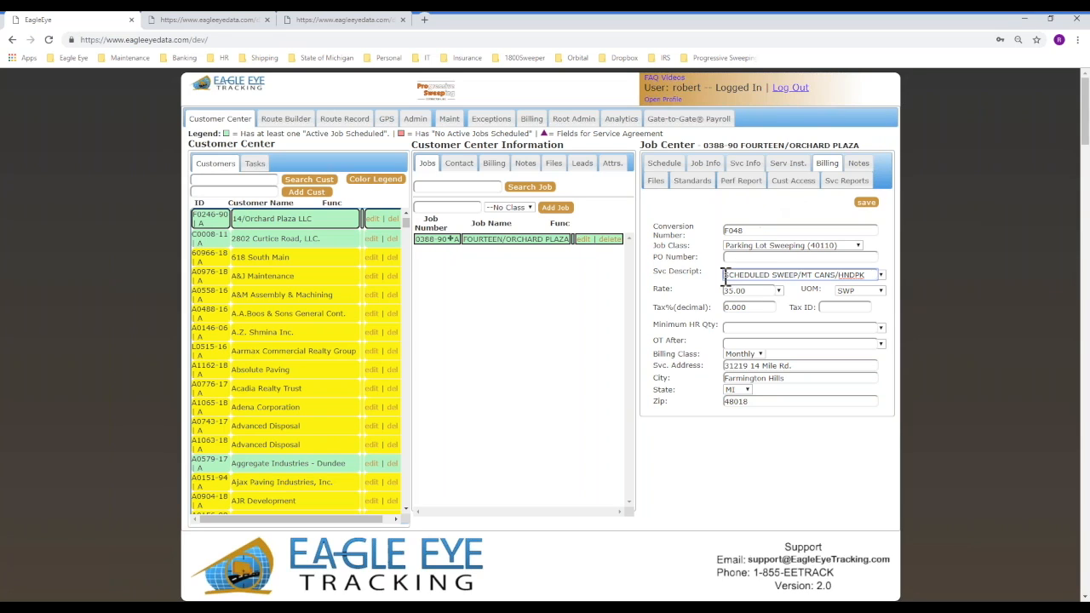
left_click_drag(724, 275, 872, 274)
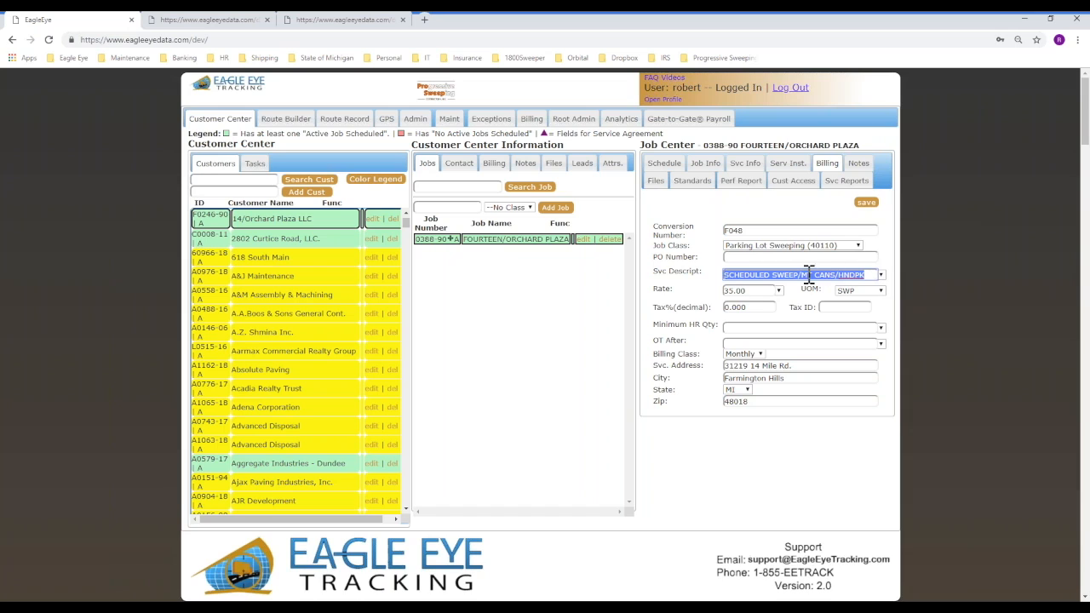
left_click(779, 275)
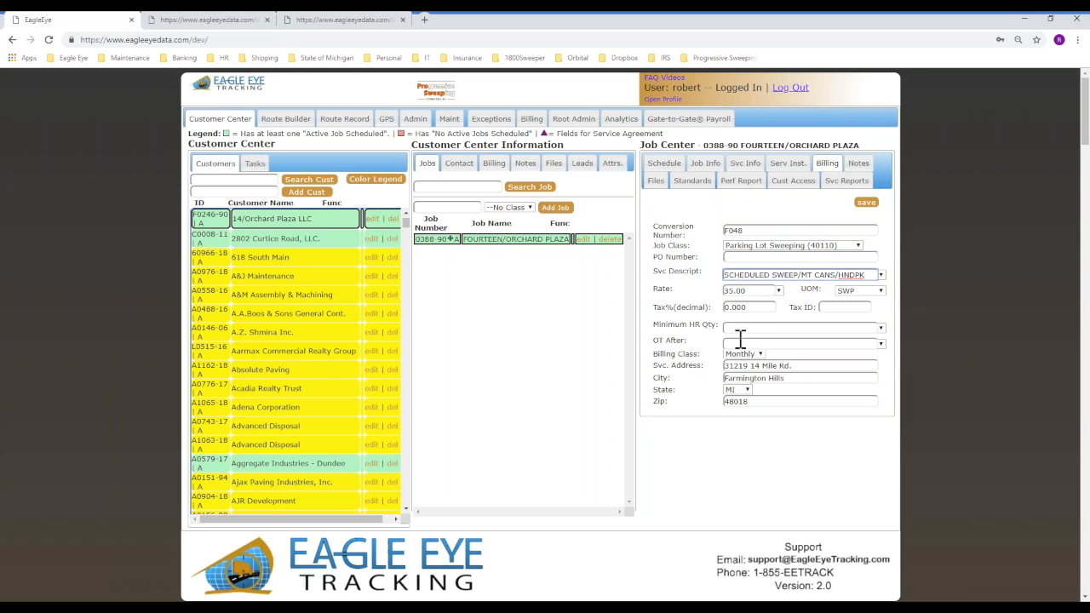
left_click(883, 276)
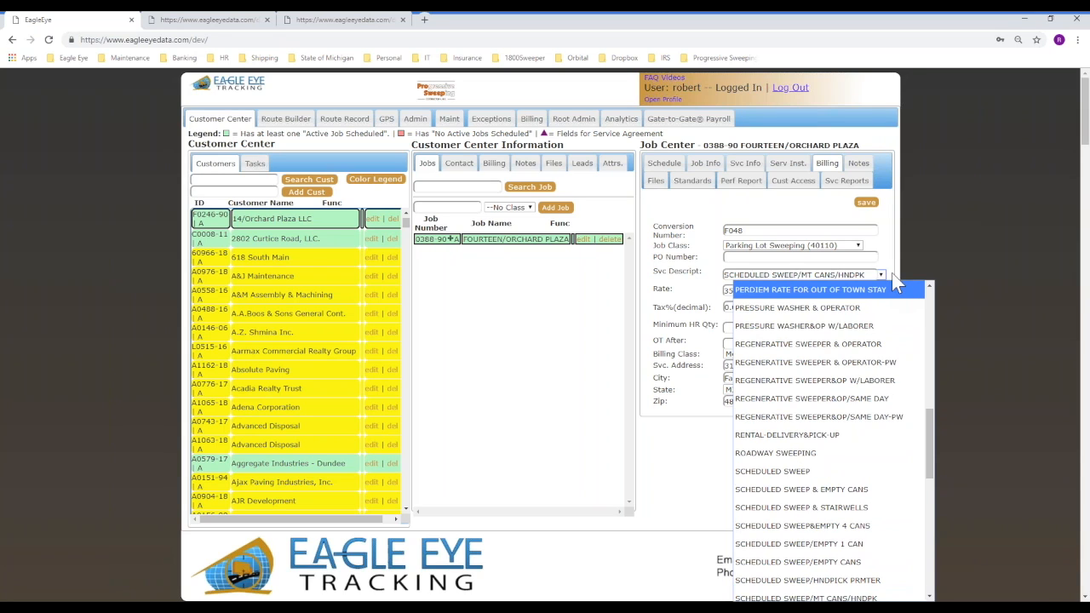
left_click(882, 274)
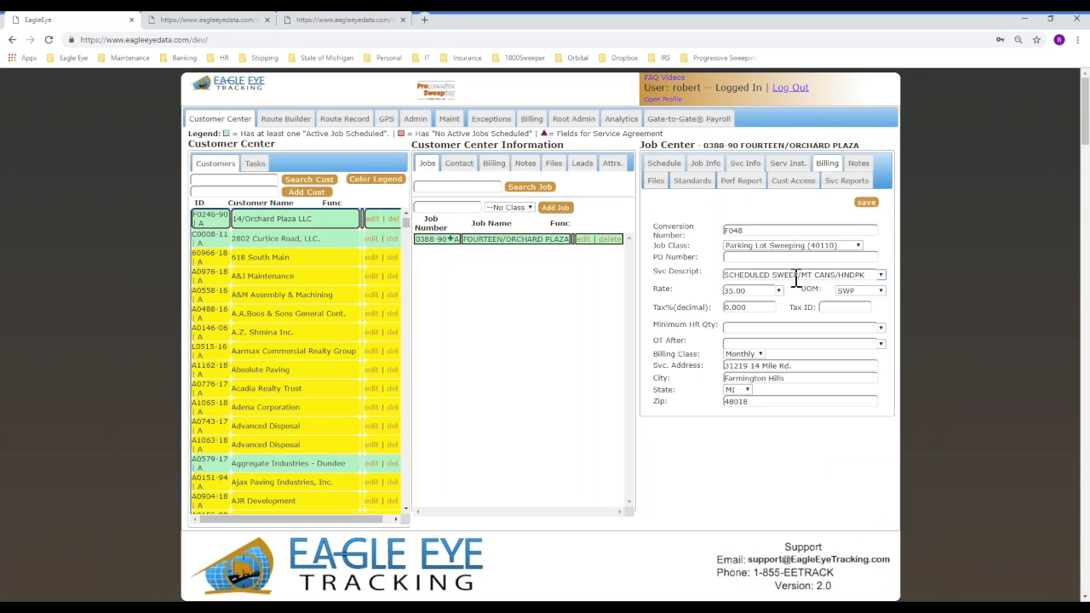
left_click_drag(726, 274, 877, 292)
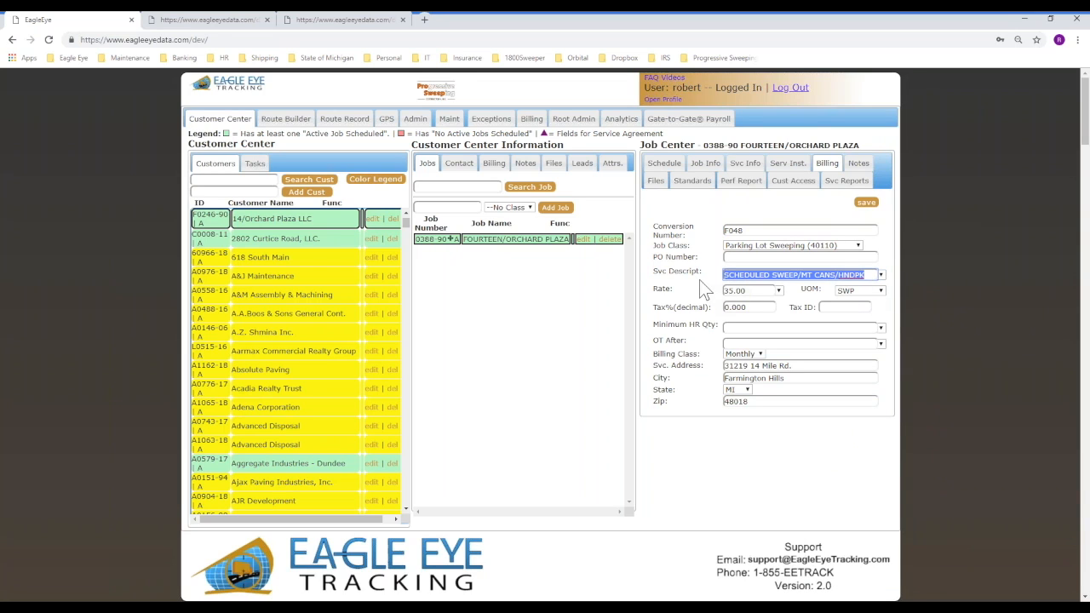
List the Monthly billing jobs from 11/01/2018 to 11/30/2018 and examine their service descriptions
left_click(532, 120)
left_click(274, 156)
left_click(254, 179)
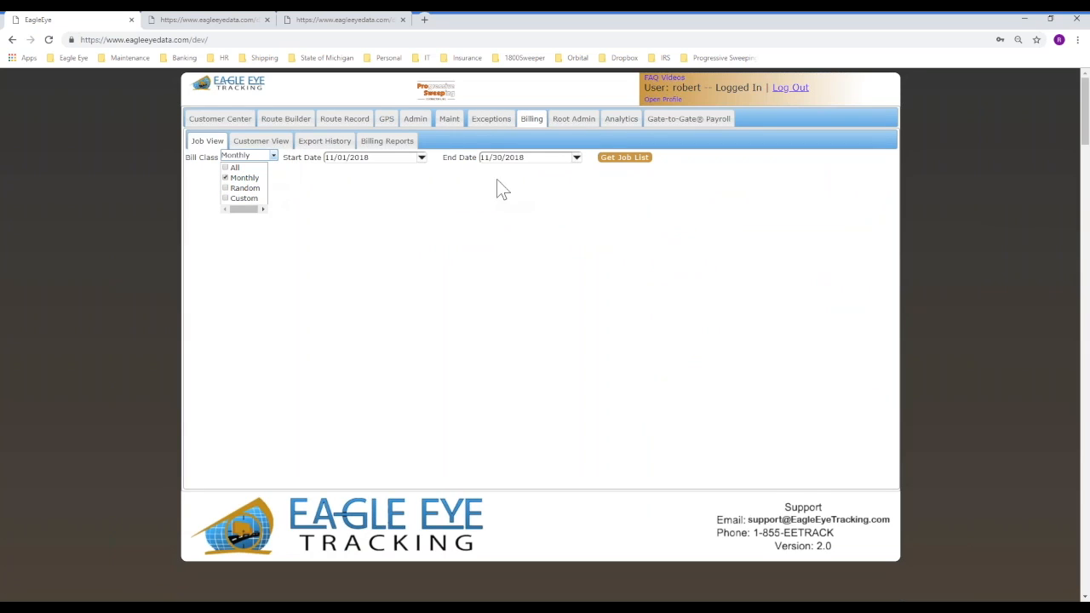
left_click(634, 160)
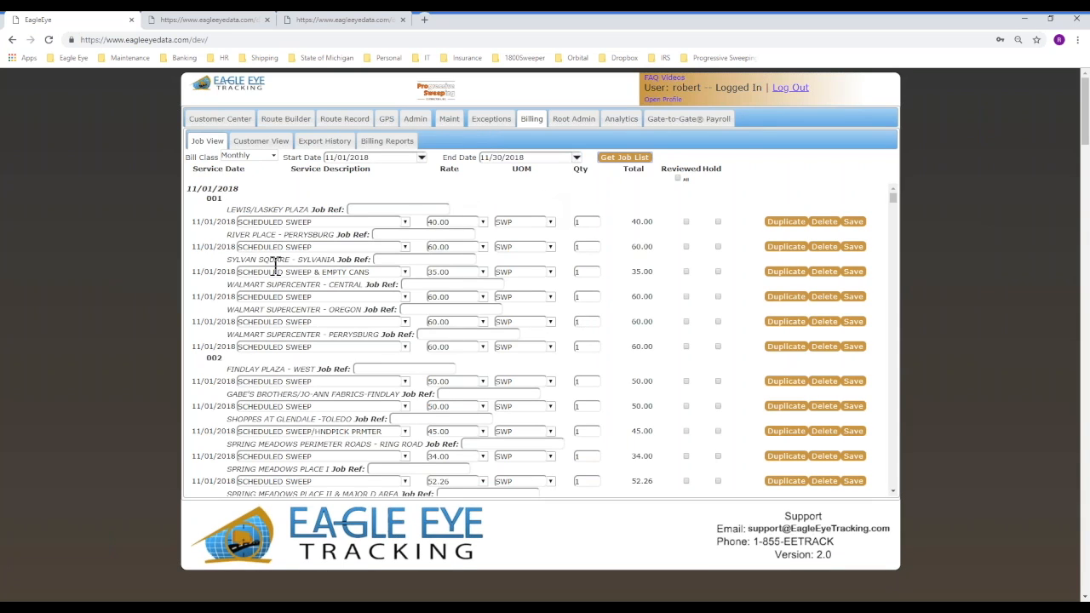
left_click_drag(326, 297, 175, 294)
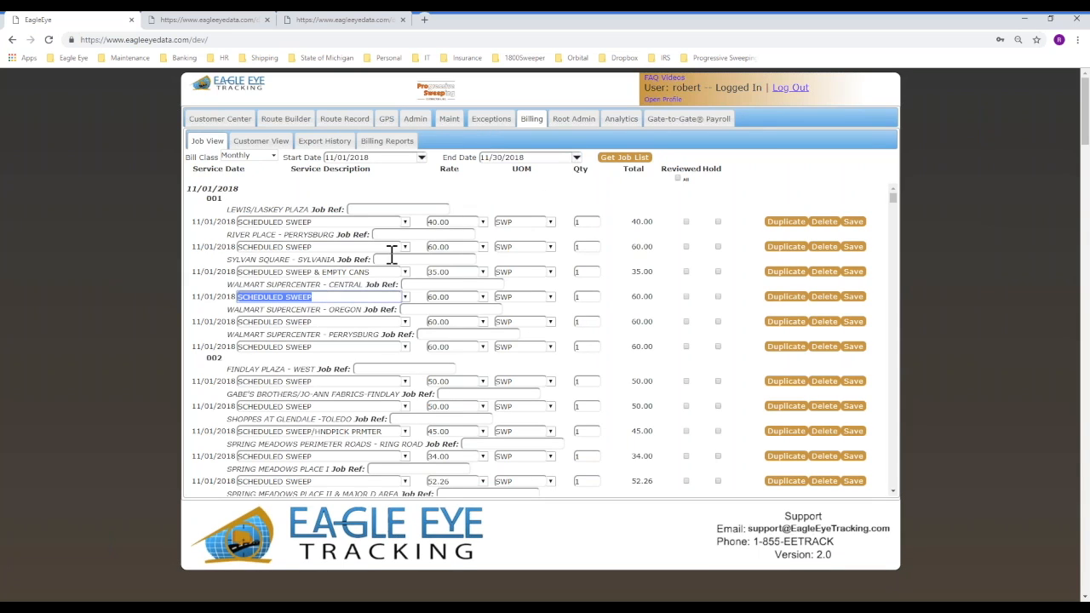
left_click_drag(345, 249, 205, 247)
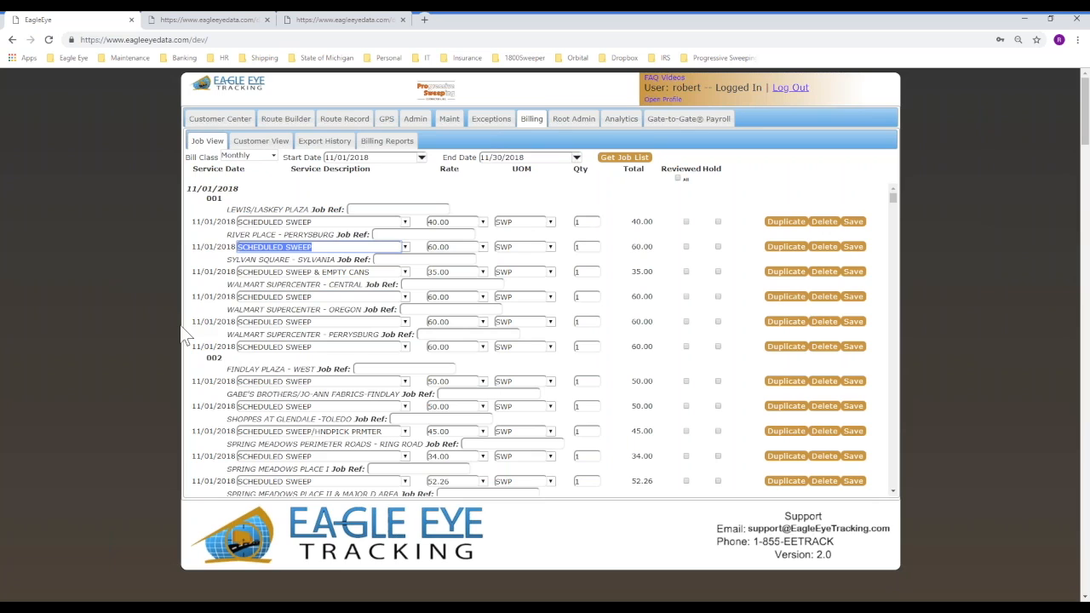
Load the route record of route 001 for 12/01/2018 and examine the service descriptions of its jobs
left_click(361, 122)
left_click(506, 144)
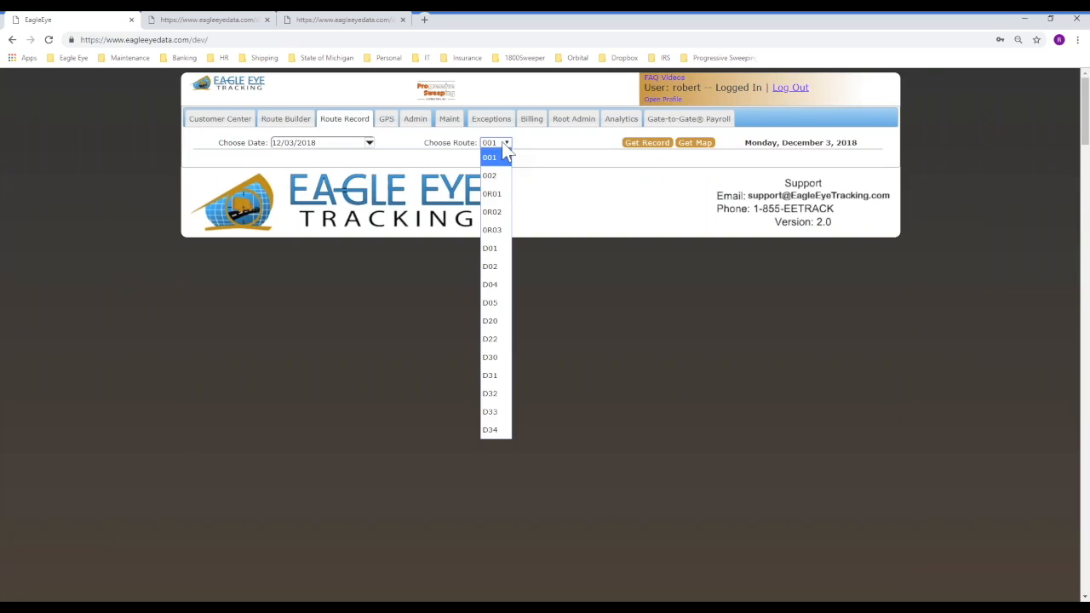
left_click(498, 214)
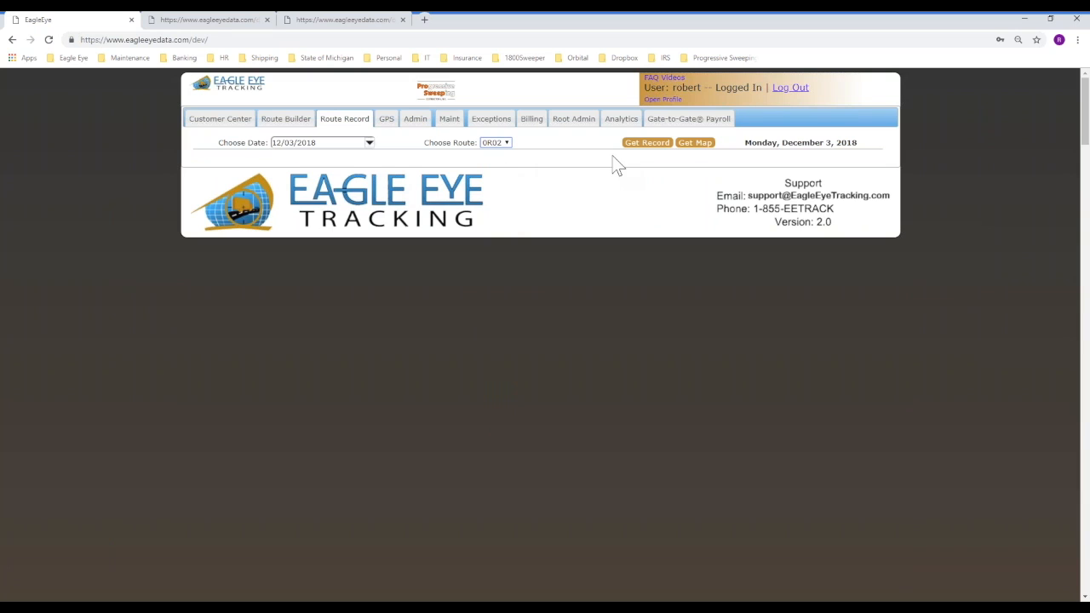
left_click(371, 143)
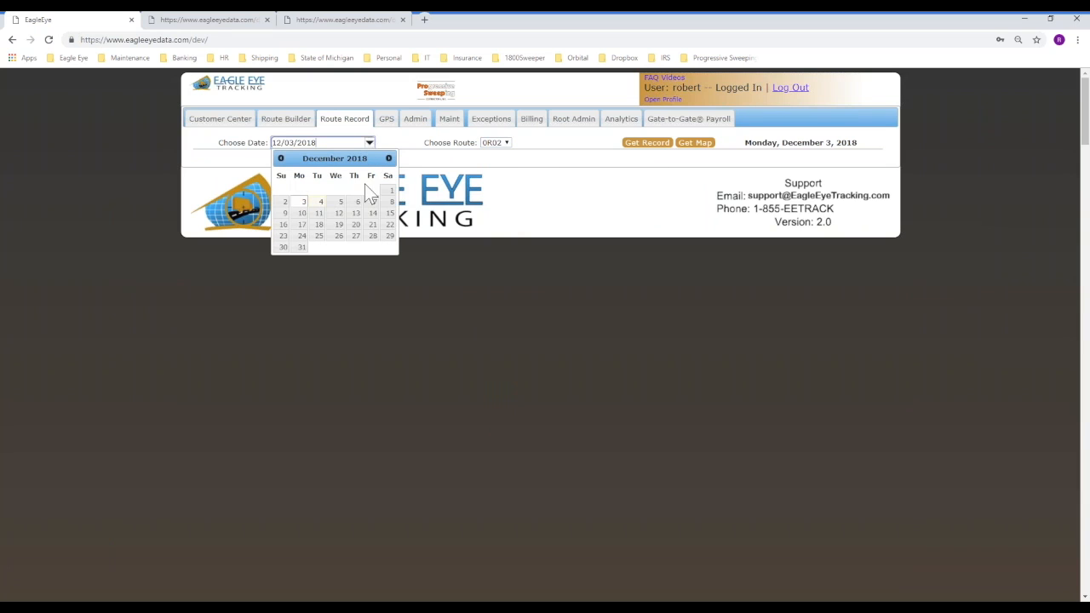
left_click(391, 190)
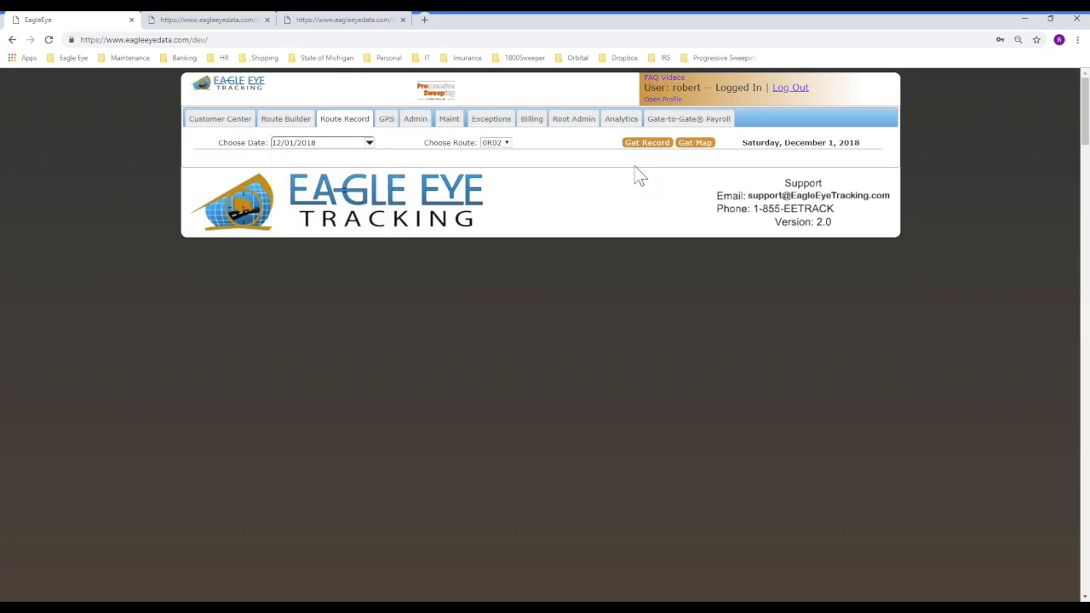
left_click(649, 143)
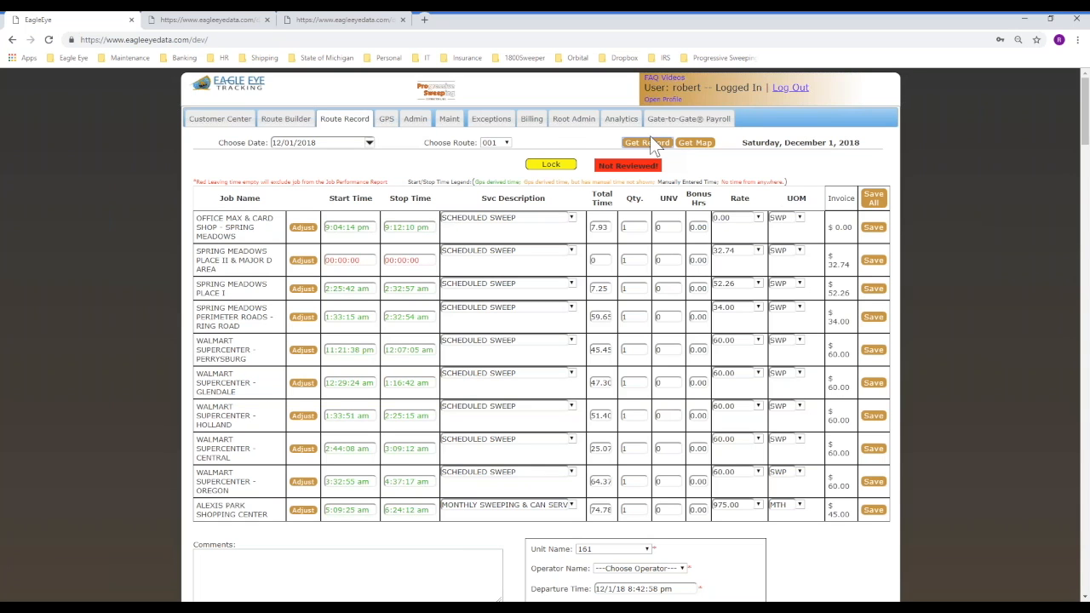
left_click(520, 219)
Return to the Route Builder and open the details of the FOODTOWN PLAZA - ALEXIS job on route 001
left_click(288, 121)
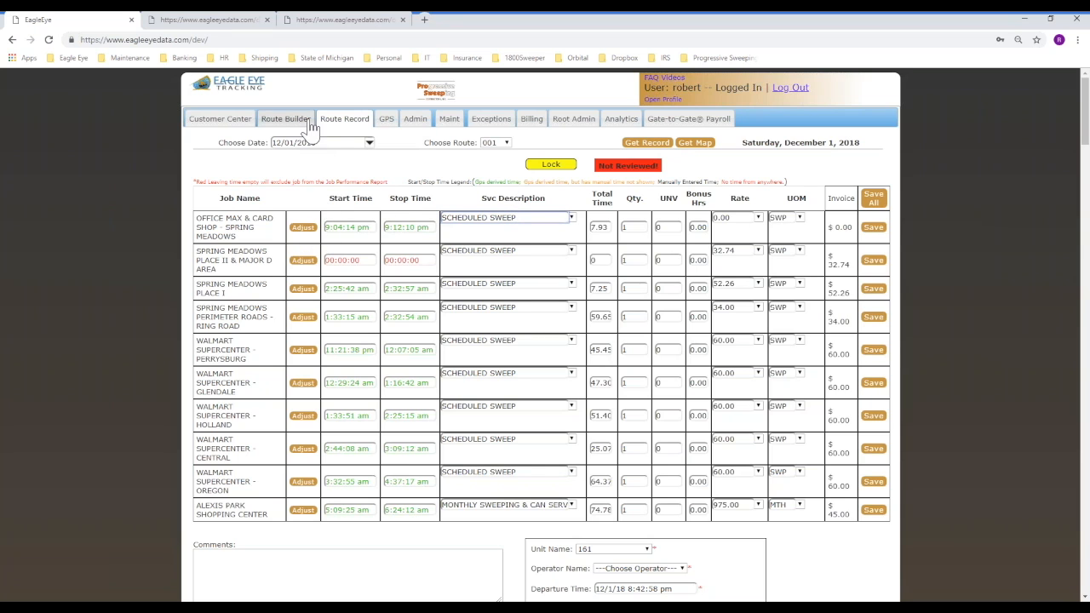
left_click(373, 274)
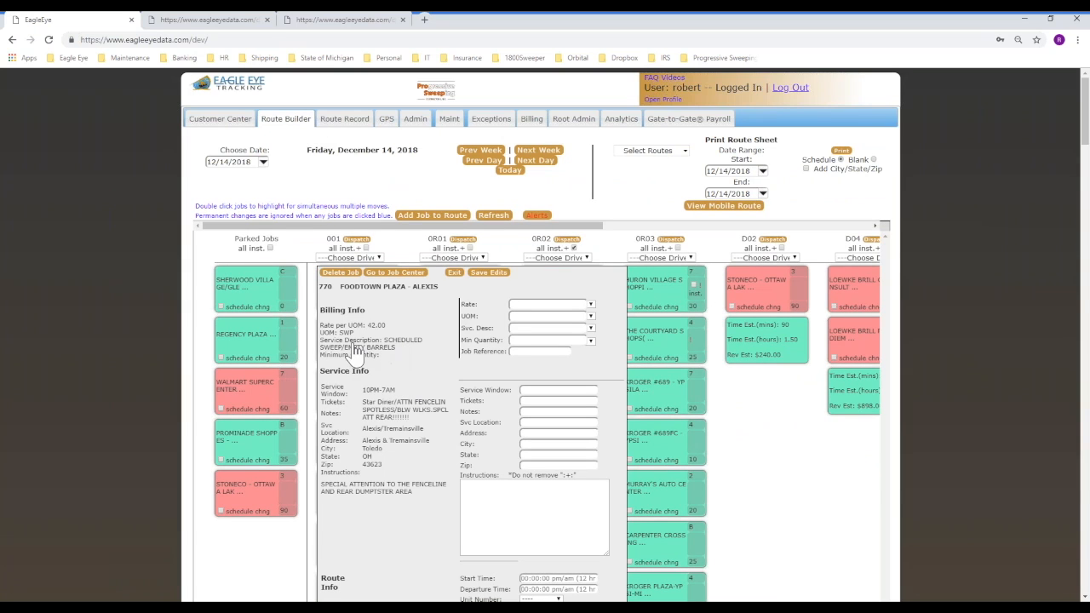
Override the FOODTOWN PLAZA - ALEXIS billing with service description CLEAN-UP SWEEP OF PAVED AREAS, UOM HR and minimum quantity 4
left_click(591, 330)
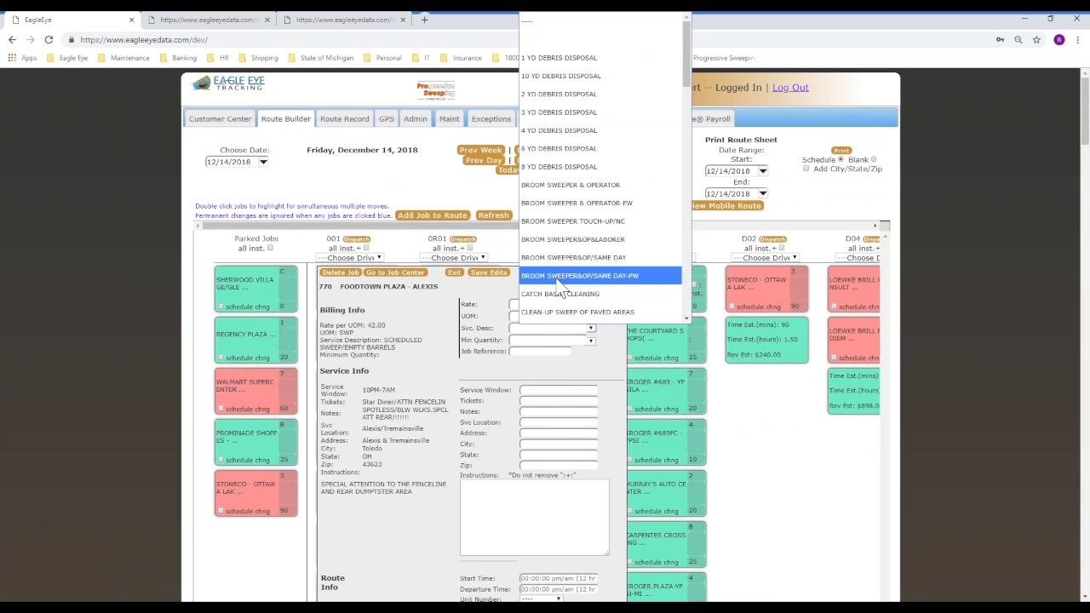
left_click(559, 313)
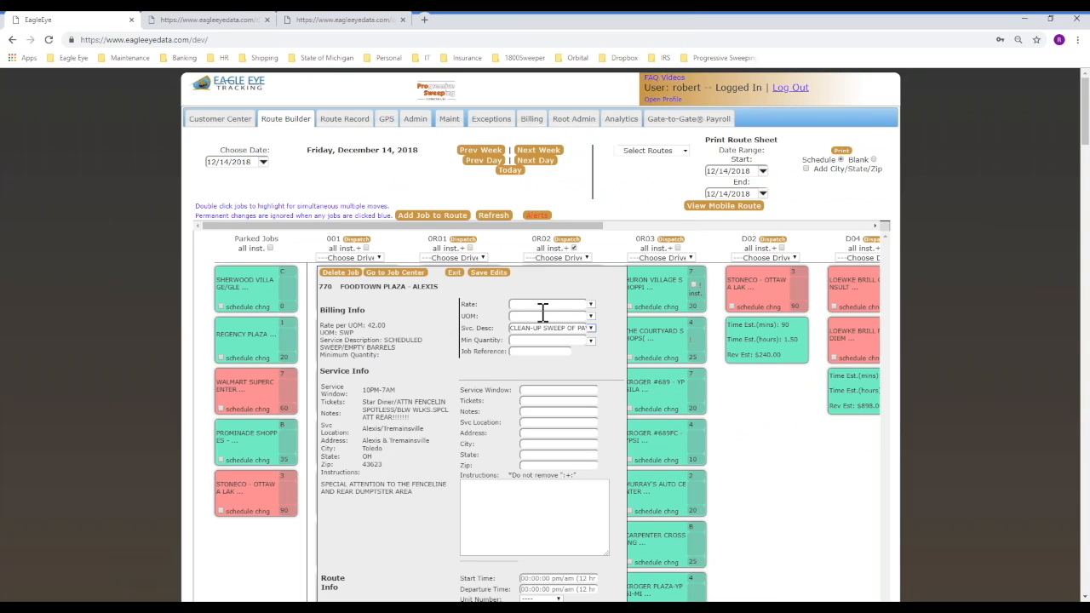
left_click(590, 316)
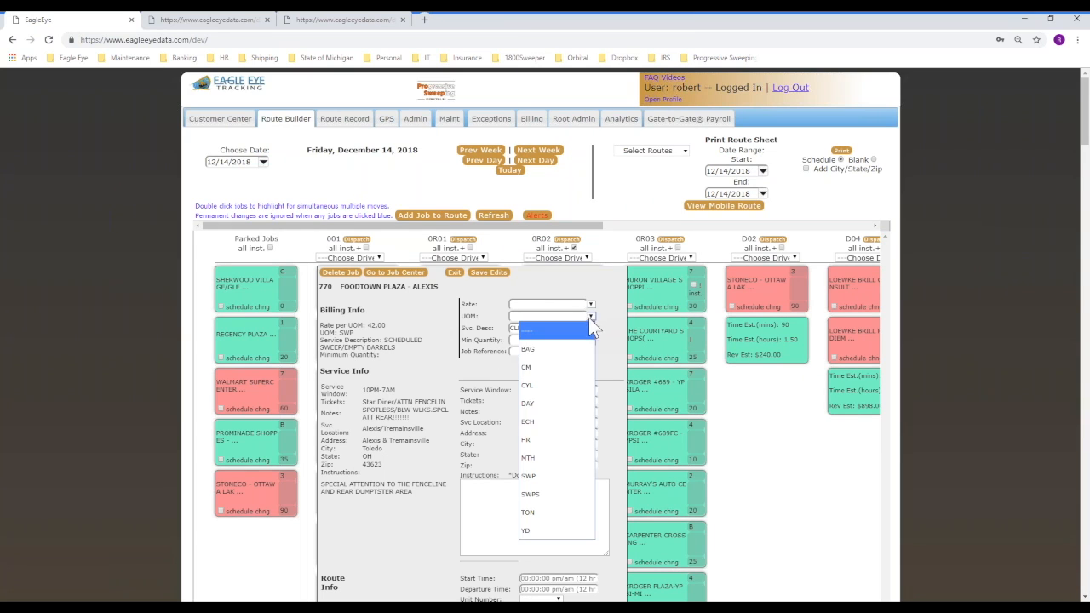
left_click(550, 443)
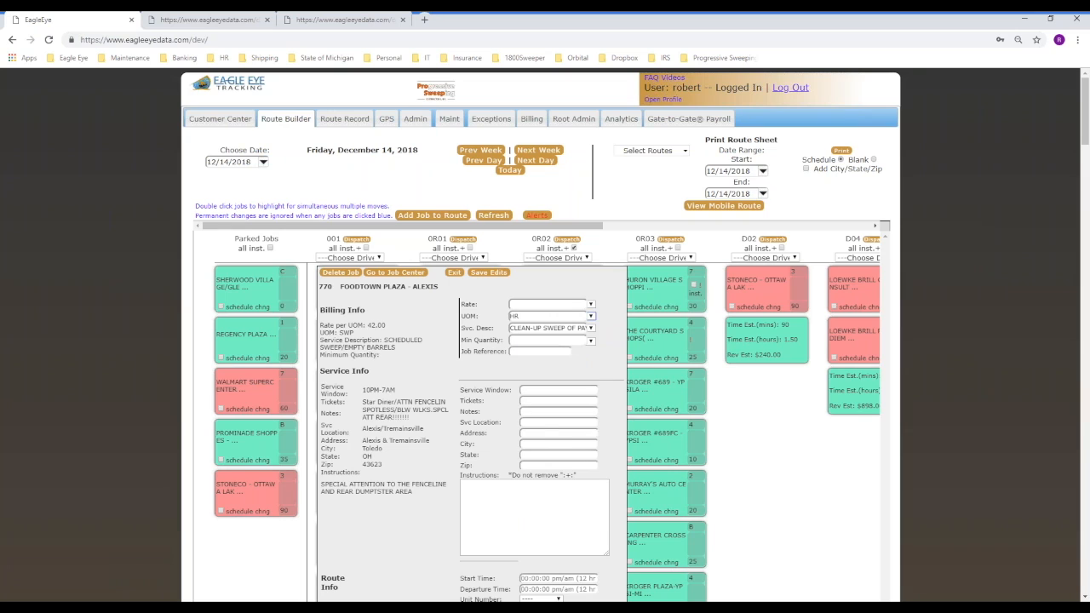
left_click(590, 341)
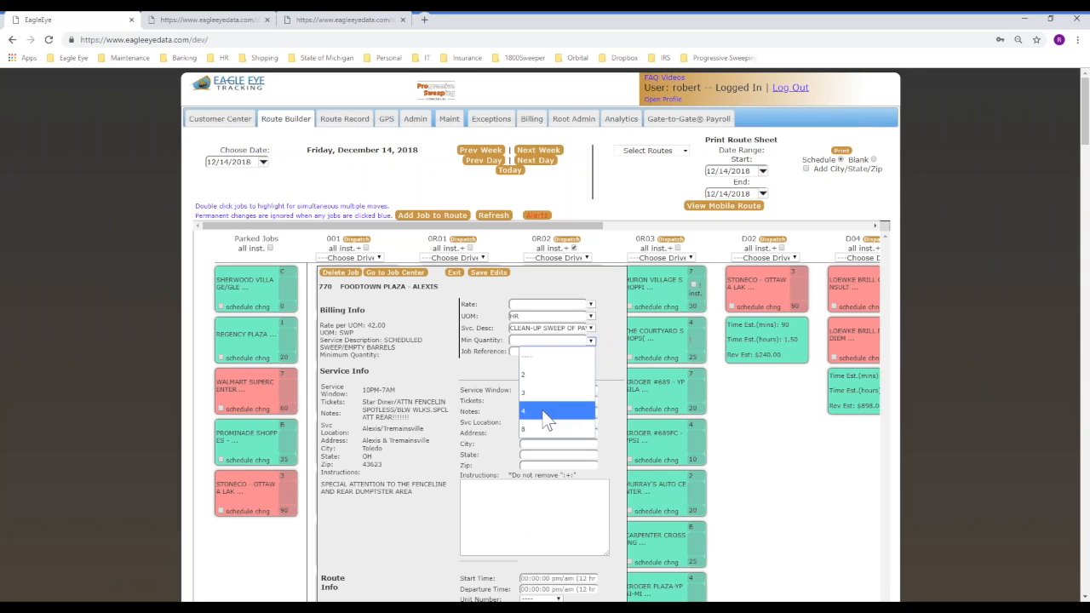
left_click(549, 418)
Set the FOODTOWN PLAZA - ALEXIS rate to 150, save the edits and close the job details
left_click(535, 303)
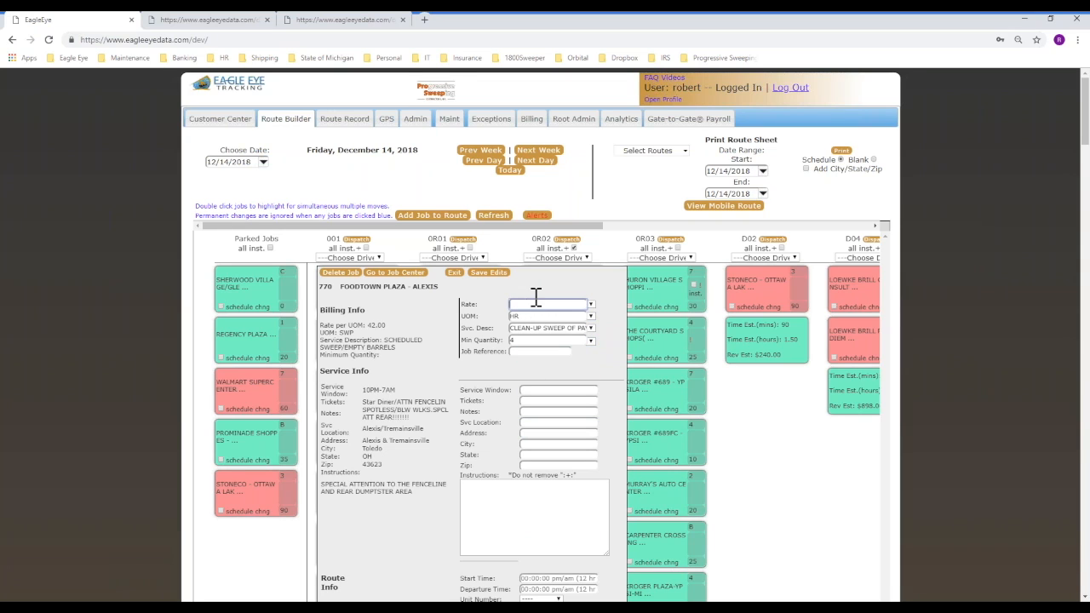
type("150")
left_click(487, 273)
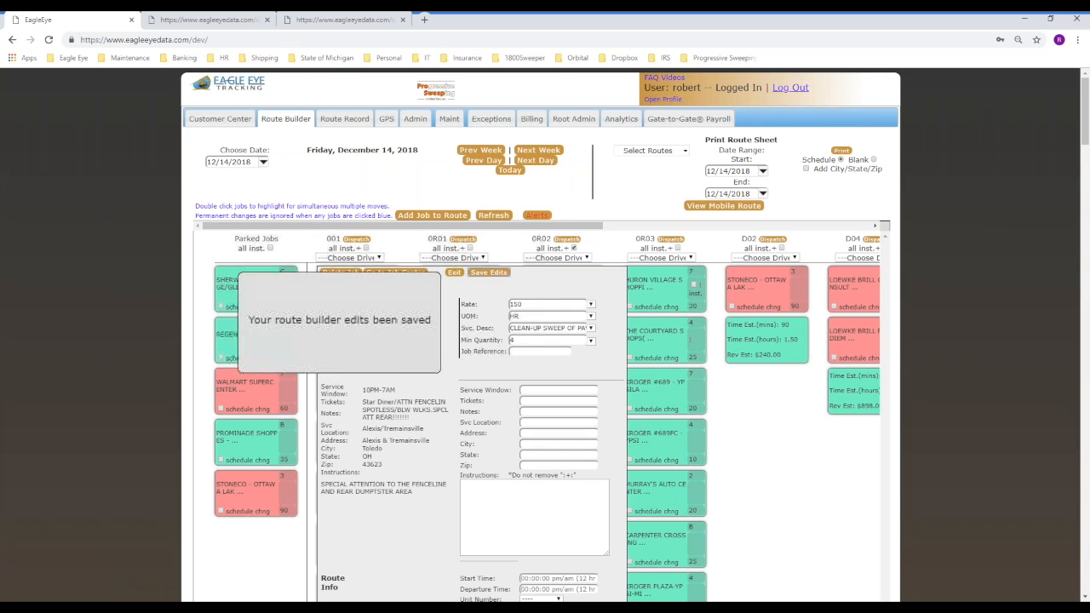
left_click(454, 273)
Load the route record of route 0R02 for 12/01/2018, then check the scheduled date in the Route Builder
left_click(348, 125)
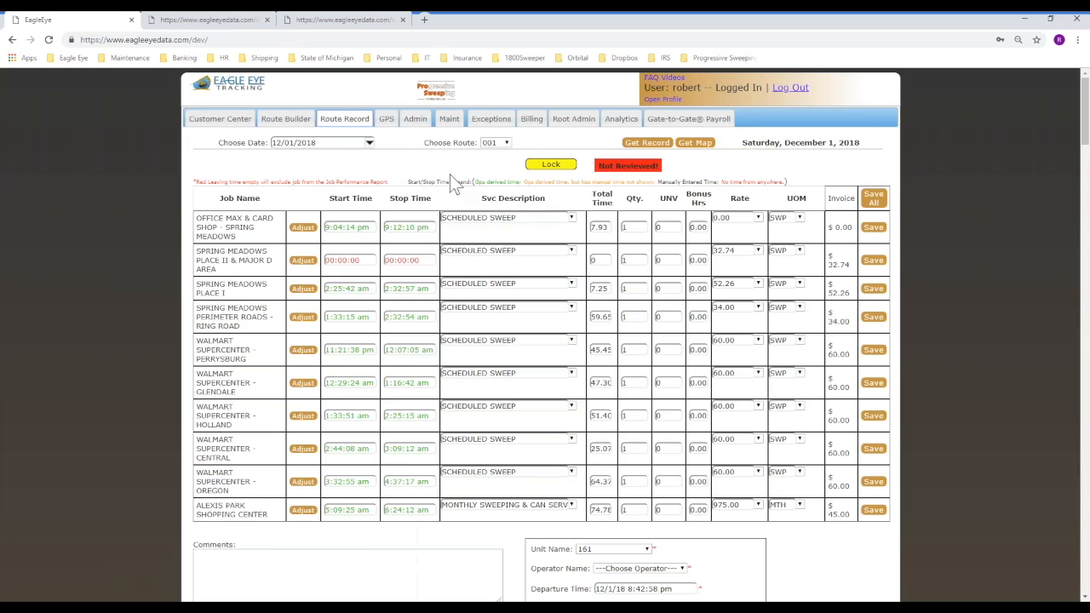
left_click(505, 145)
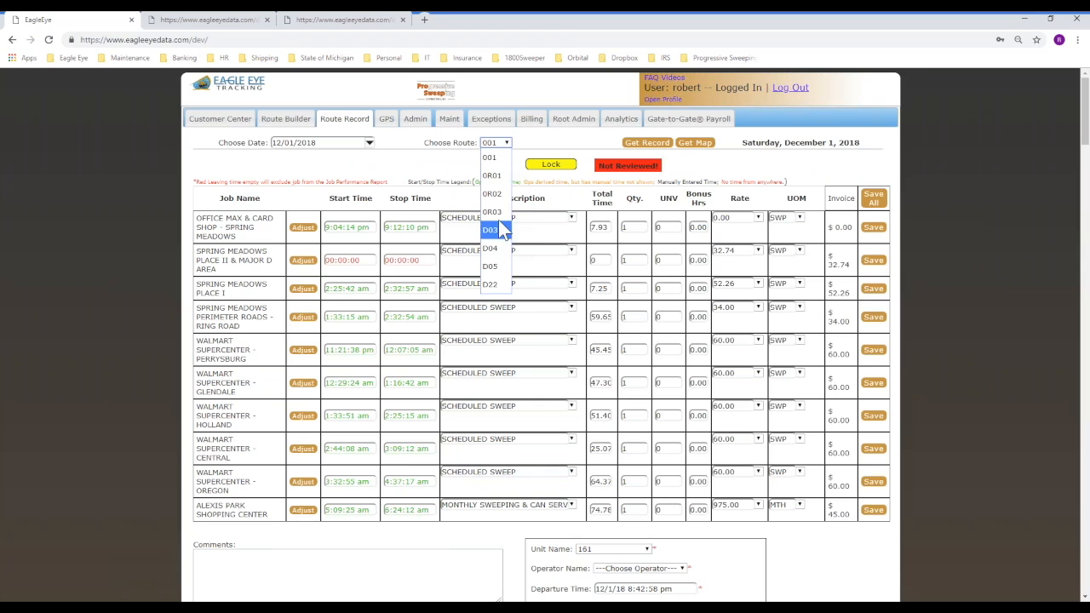
left_click(492, 194)
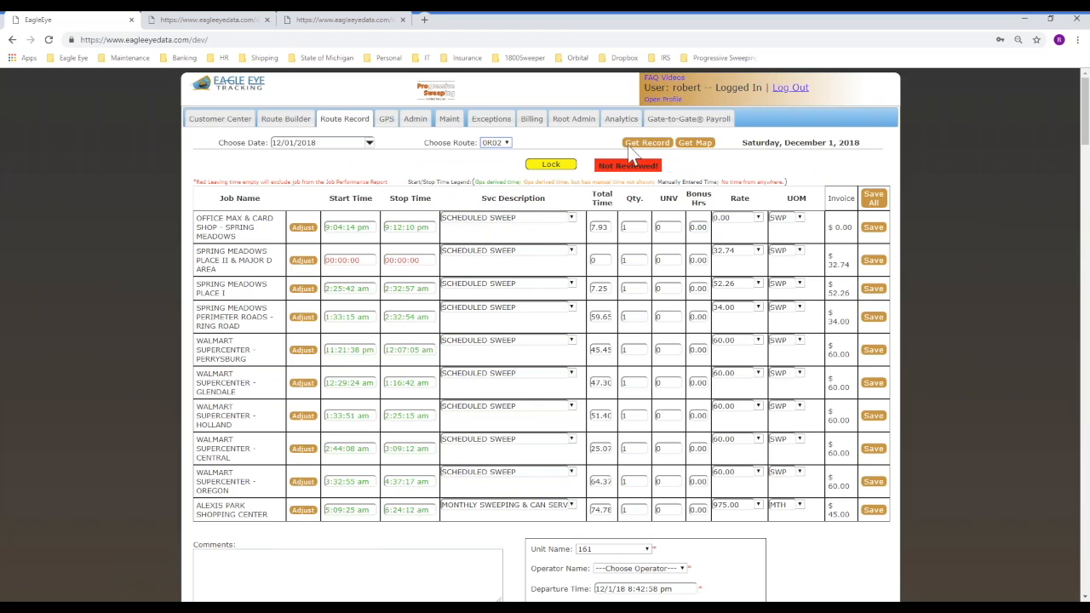
left_click(630, 143)
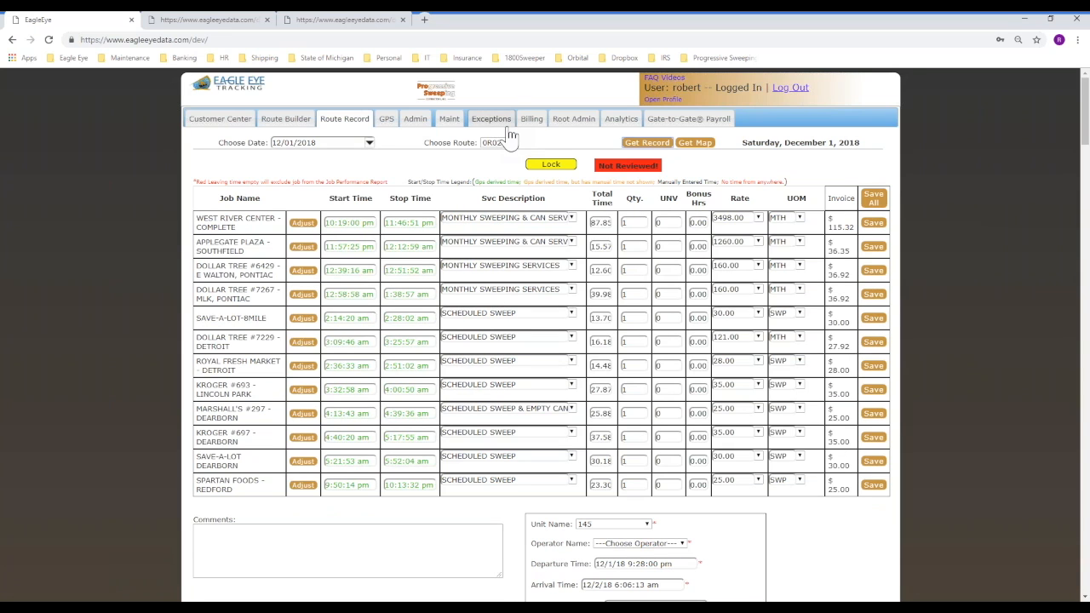
left_click(290, 118)
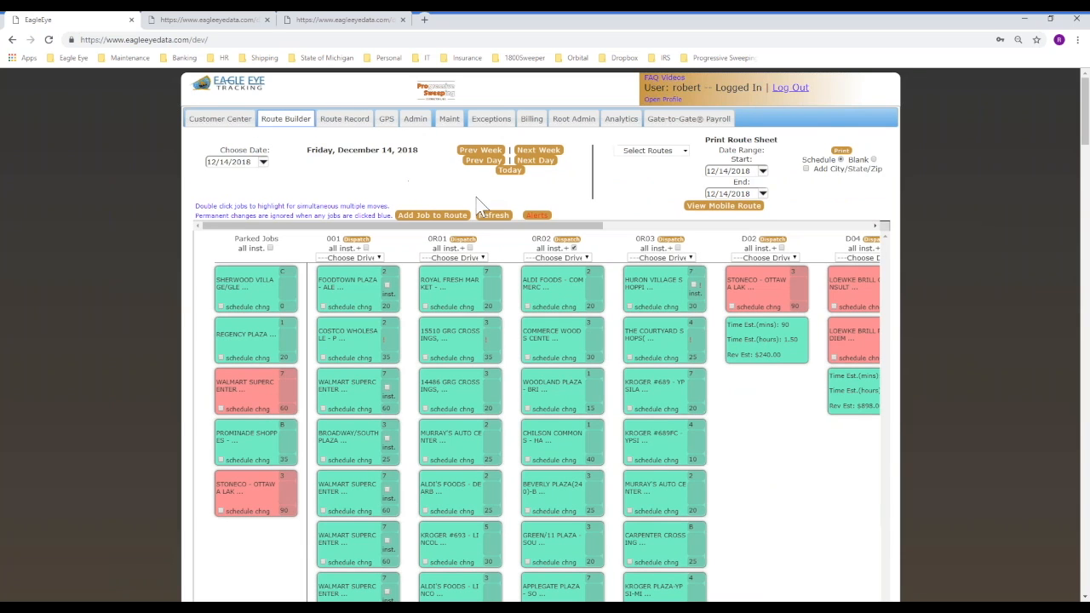
Change the route record date to 12/14/2018 and load the record of route 0R02
left_click(349, 121)
left_click(369, 145)
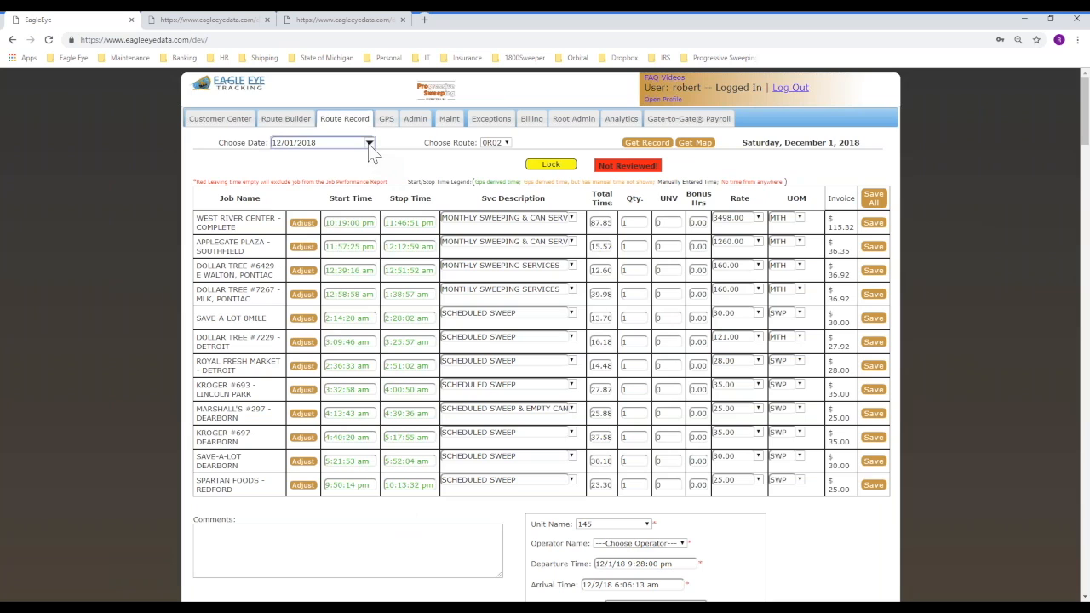
left_click(376, 214)
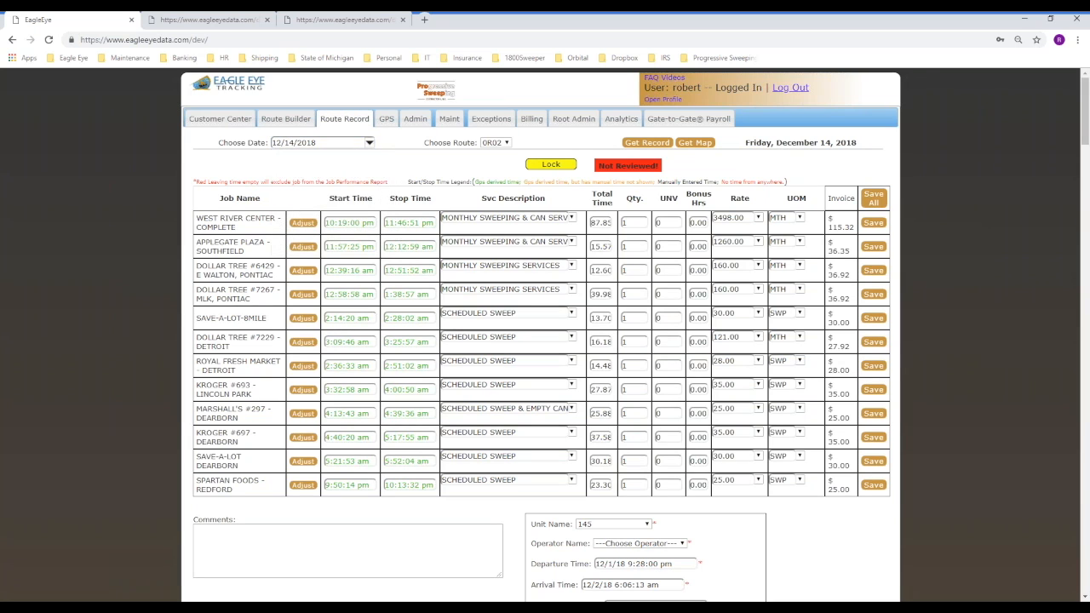
left_click(506, 145)
left_click(503, 207)
left_click(656, 145)
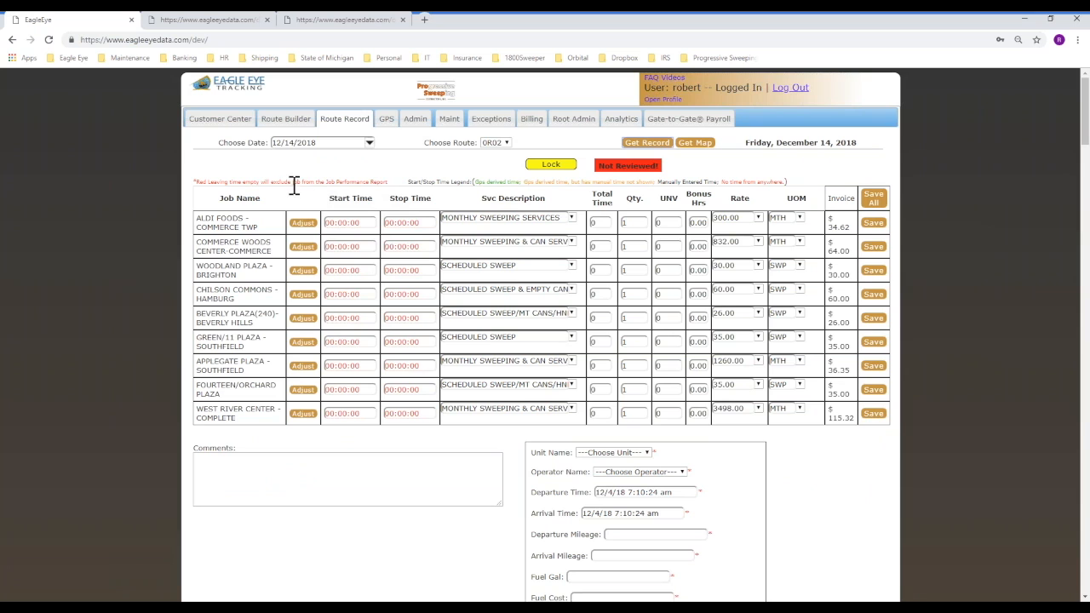
Load the route record of route 001 for 12/14/2018 and examine the FOODTOWN PLAZA - ALEXIS service description and quantity
left_click(278, 121)
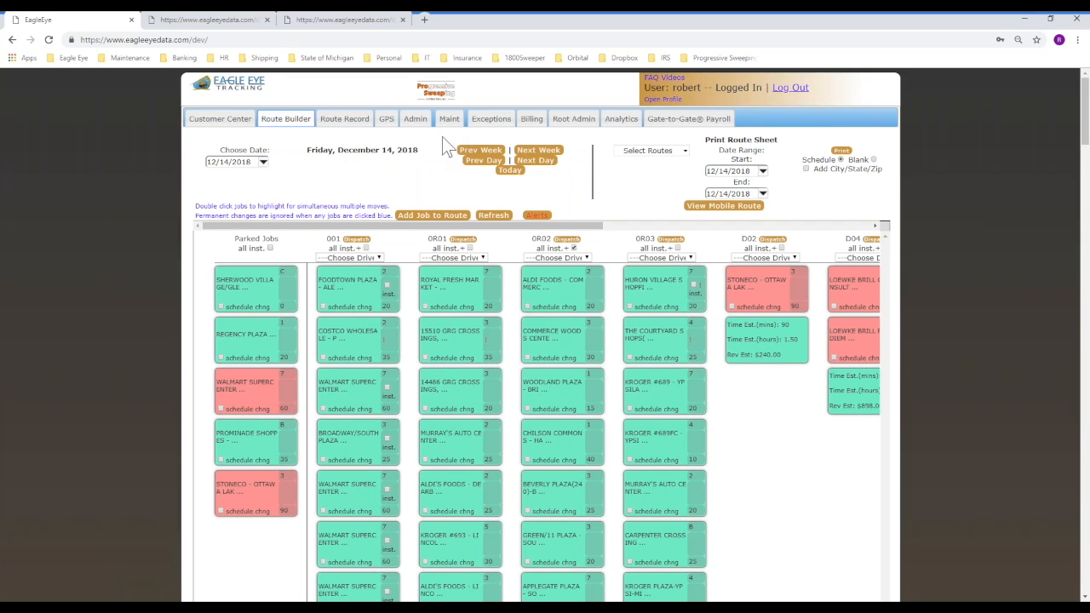
left_click(341, 121)
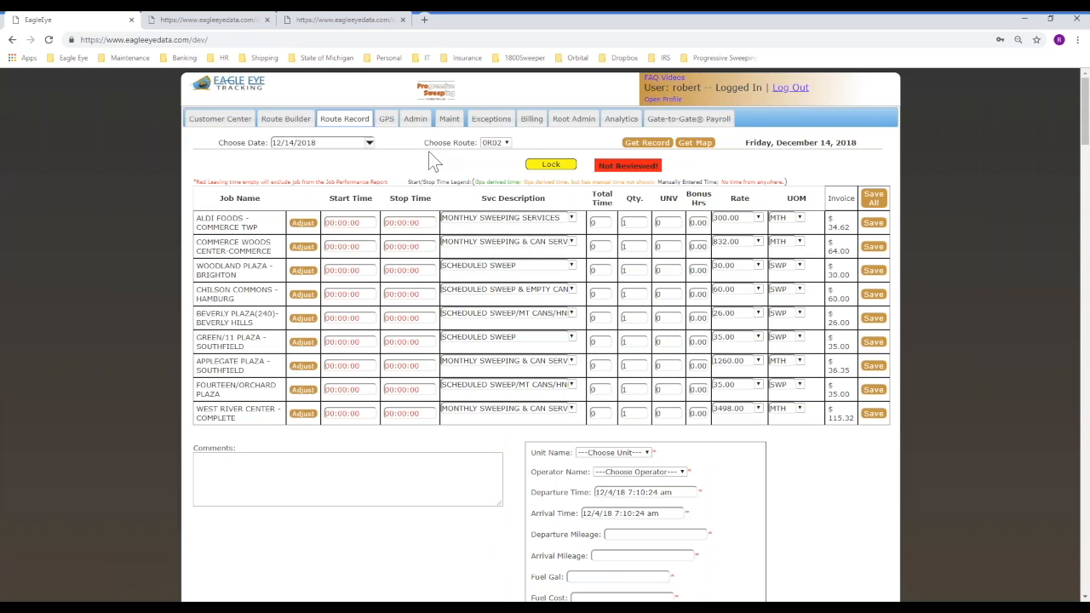
left_click(503, 144)
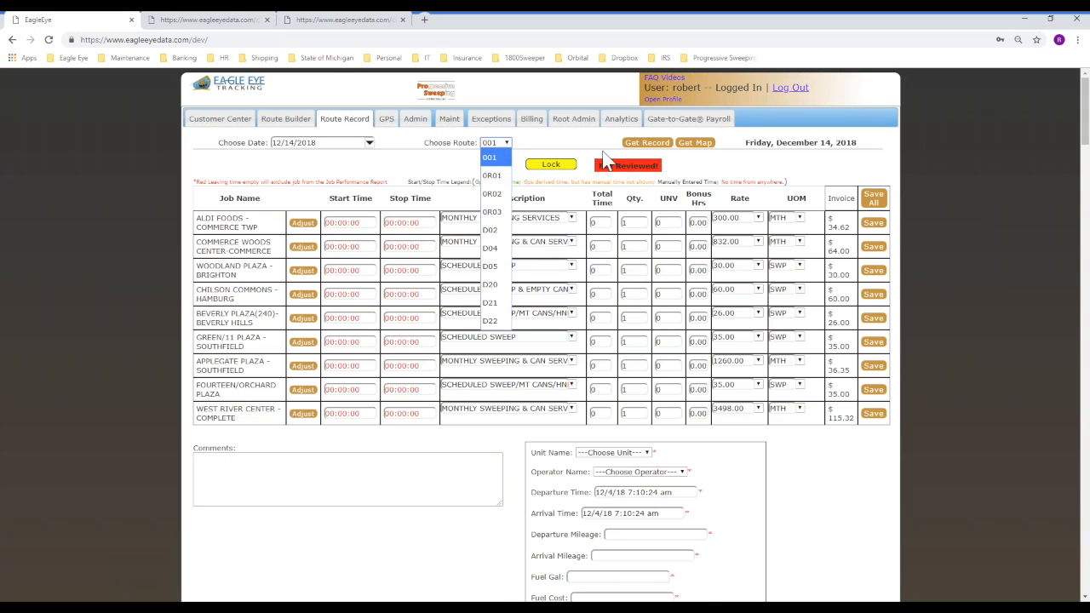
left_click(496, 153)
left_click(646, 143)
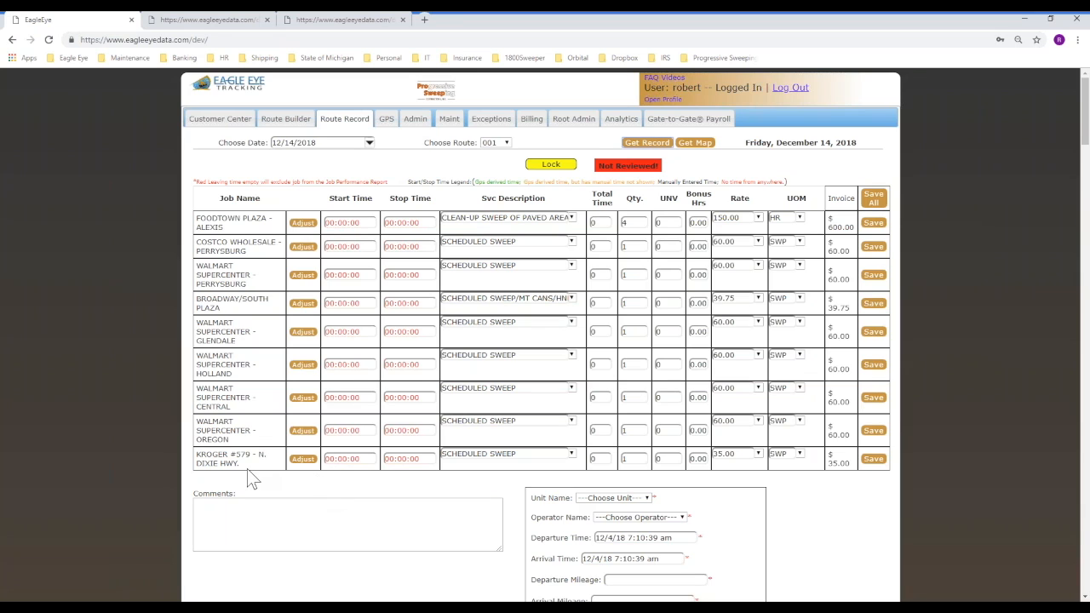
mouse_move(498, 198)
left_mouse_down()
mouse_move(644, 220)
mouse_move(445, 206)
left_mouse_up()
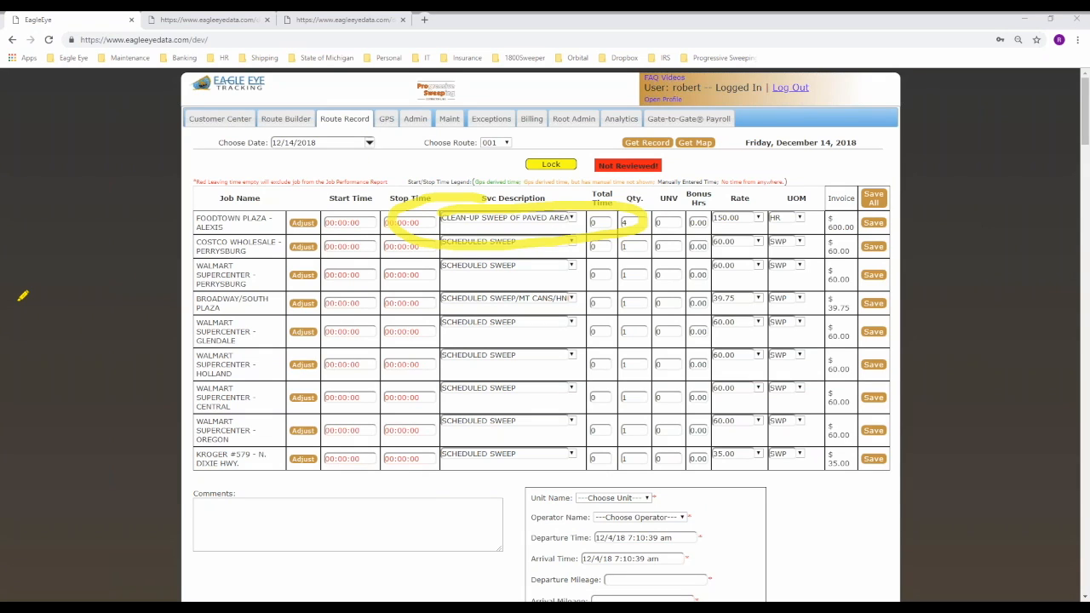
key("Escape")
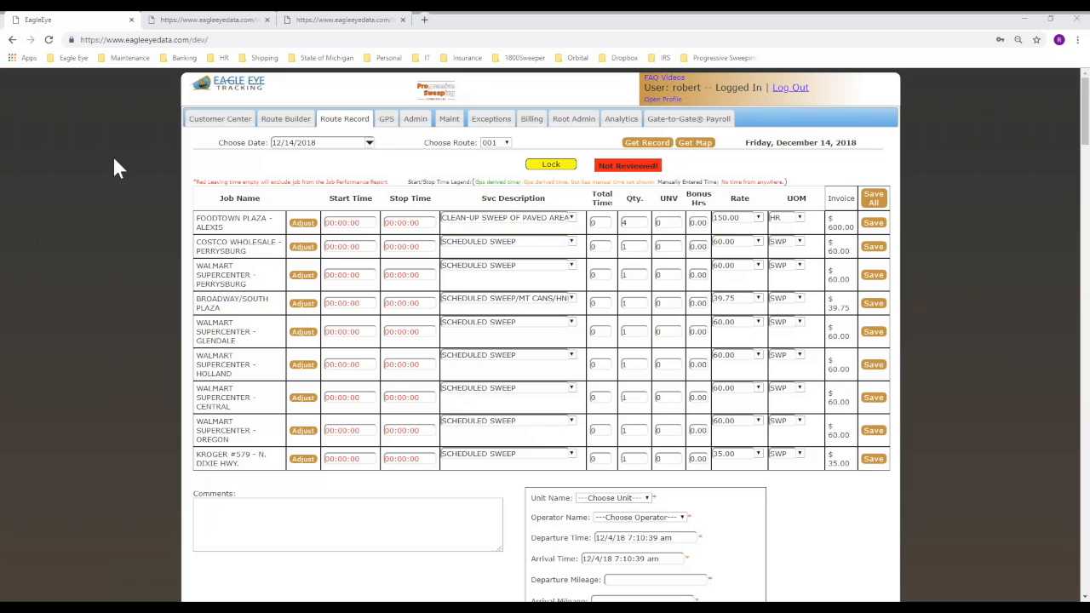
Return to the Fourteen/Orchard Plaza job's billing settings and examine its service description, rate and available rate options
left_click(220, 118)
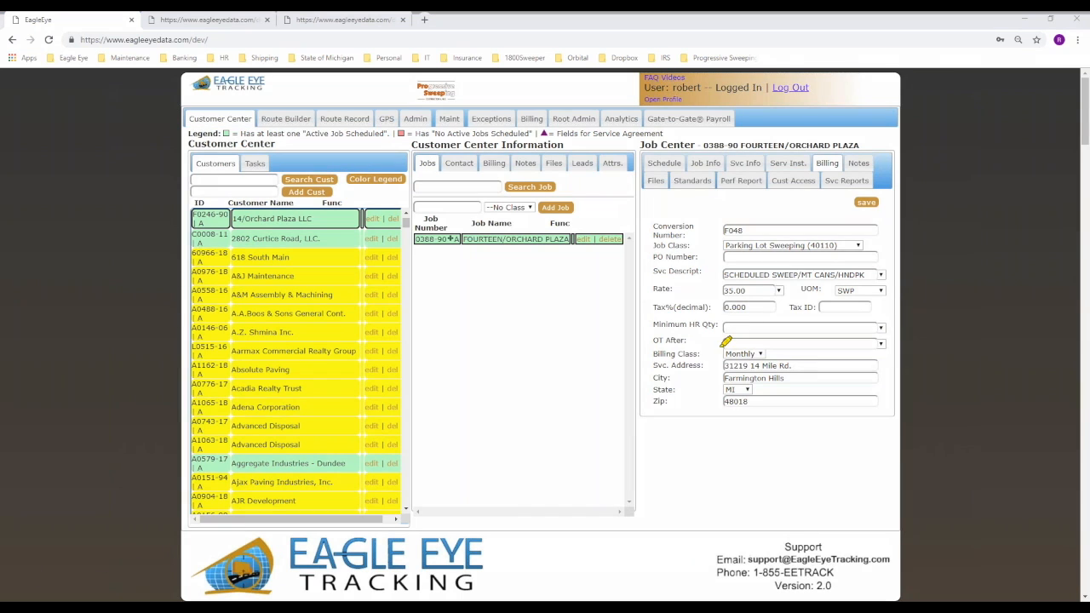
mouse_move(699, 296)
left_mouse_down()
mouse_move(718, 293)
mouse_move(712, 271)
left_mouse_up()
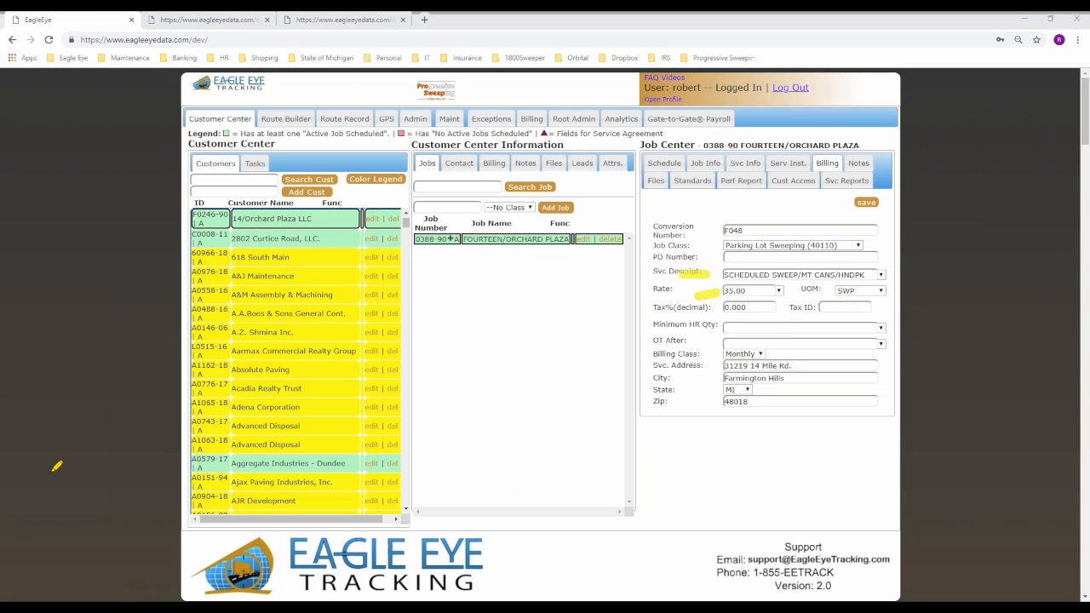
key("Escape")
left_click(778, 291)
left_click(784, 308)
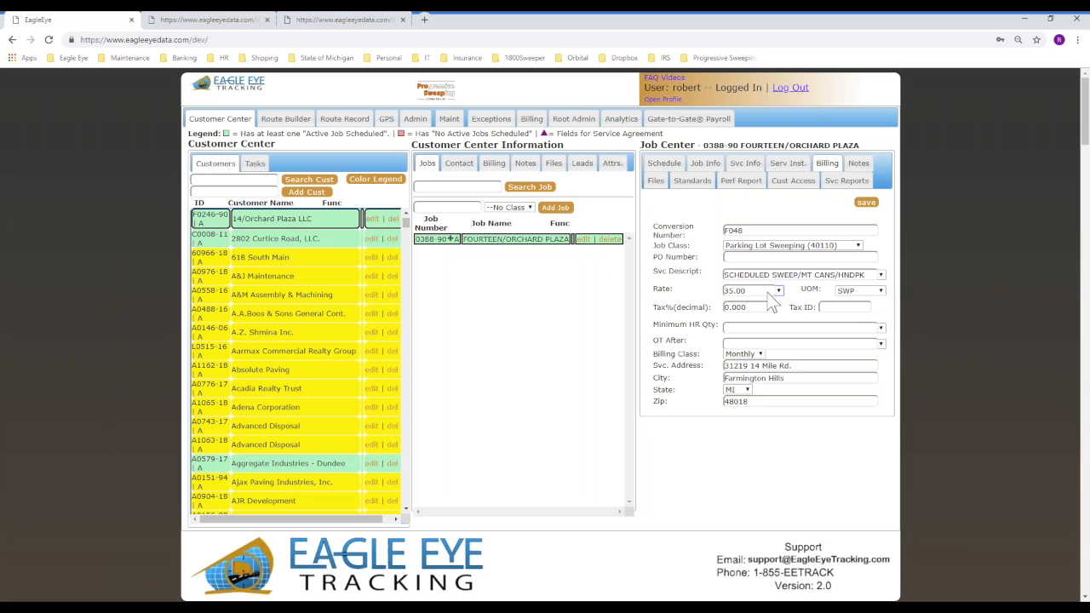
Examine the Unit of Measure (UOM) definitions in the Admin settings, comparing the variable and fixed types
left_click(415, 119)
scroll(407, 246, "down", 5)
scroll(392, 315, "down", 10)
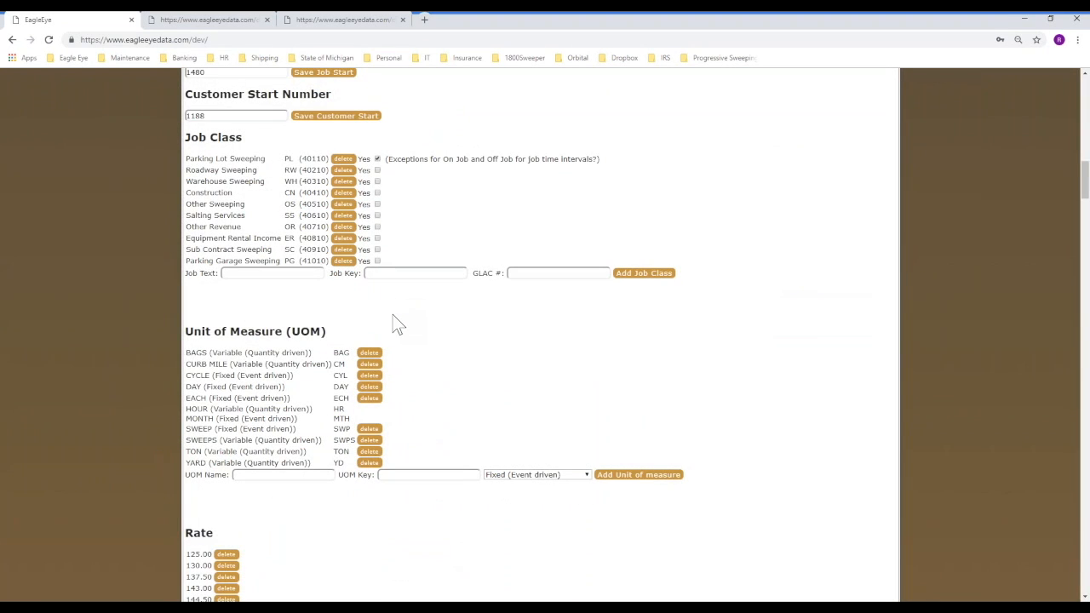
scroll(394, 321, "down", 1)
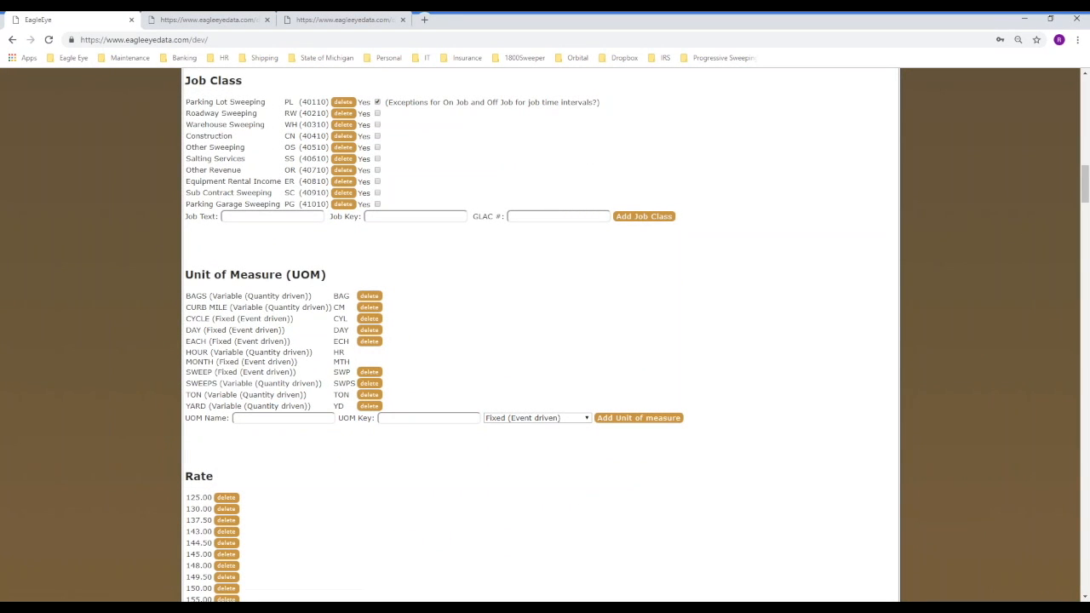
mouse_move(361, 253)
left_mouse_down()
mouse_move(171, 397)
mouse_move(439, 426)
mouse_move(307, 245)
mouse_move(290, 247)
left_mouse_up()
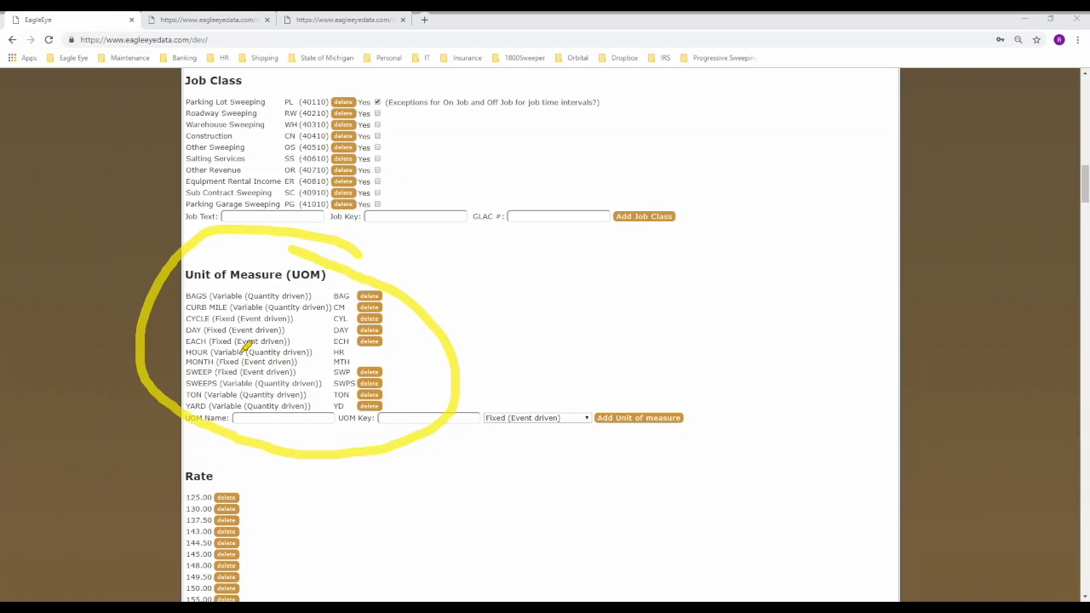
mouse_move(186, 361)
left_mouse_down()
mouse_move(309, 361)
mouse_move(264, 334)
mouse_move(175, 344)
mouse_move(194, 356)
left_mouse_up()
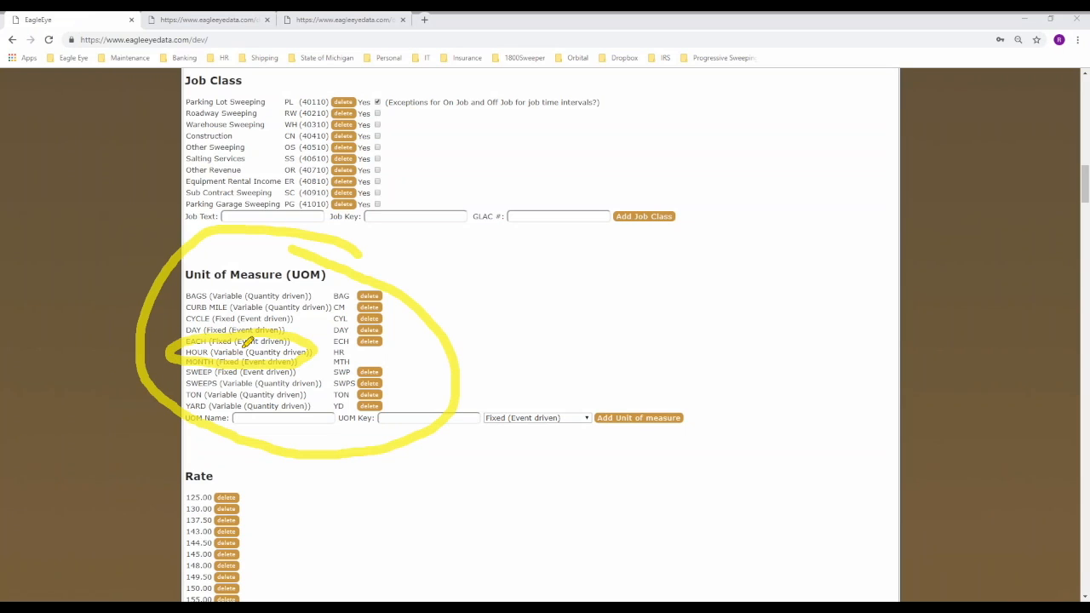
mouse_move(283, 302)
left_mouse_down()
mouse_move(180, 310)
mouse_move(255, 329)
mouse_move(312, 313)
left_mouse_up()
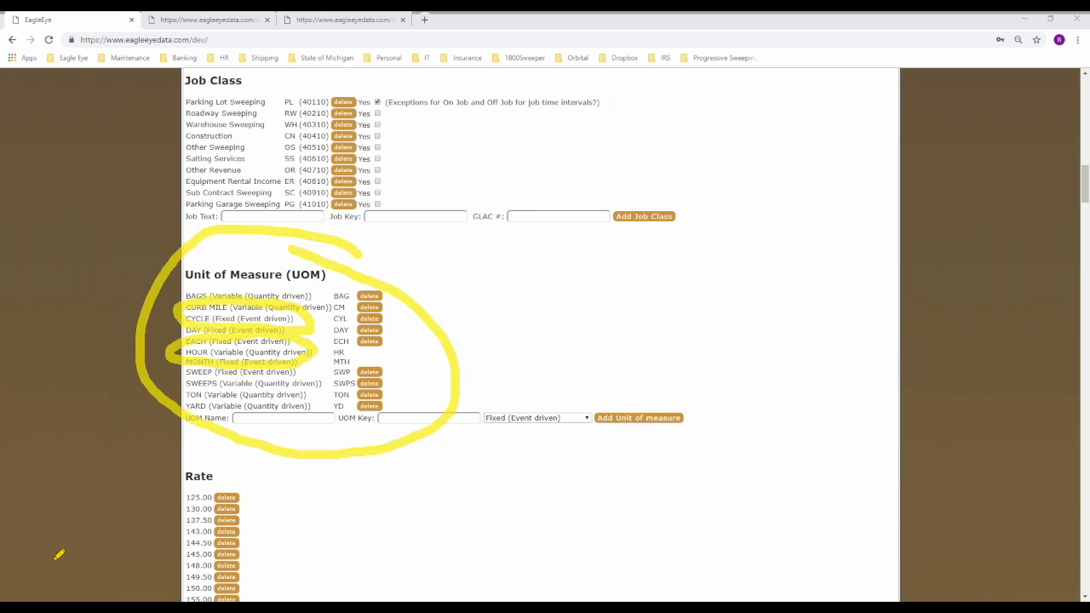
key("Escape")
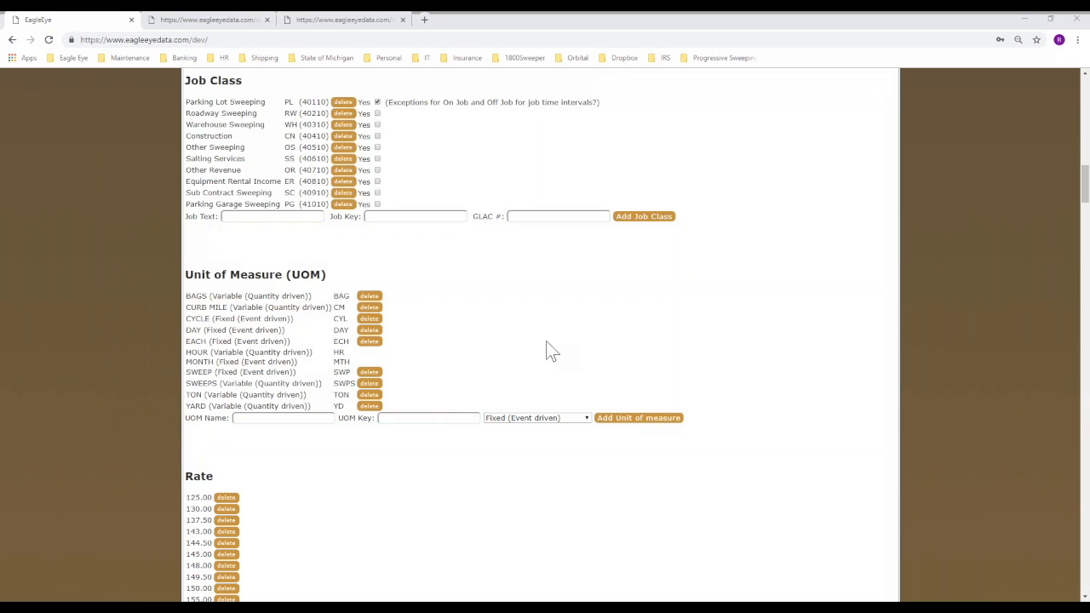
Return to the Fourteen/Orchard Plaza job's billing settings and review its rate and the available UOM options
scroll(511, 375, "up", 15)
left_click(220, 118)
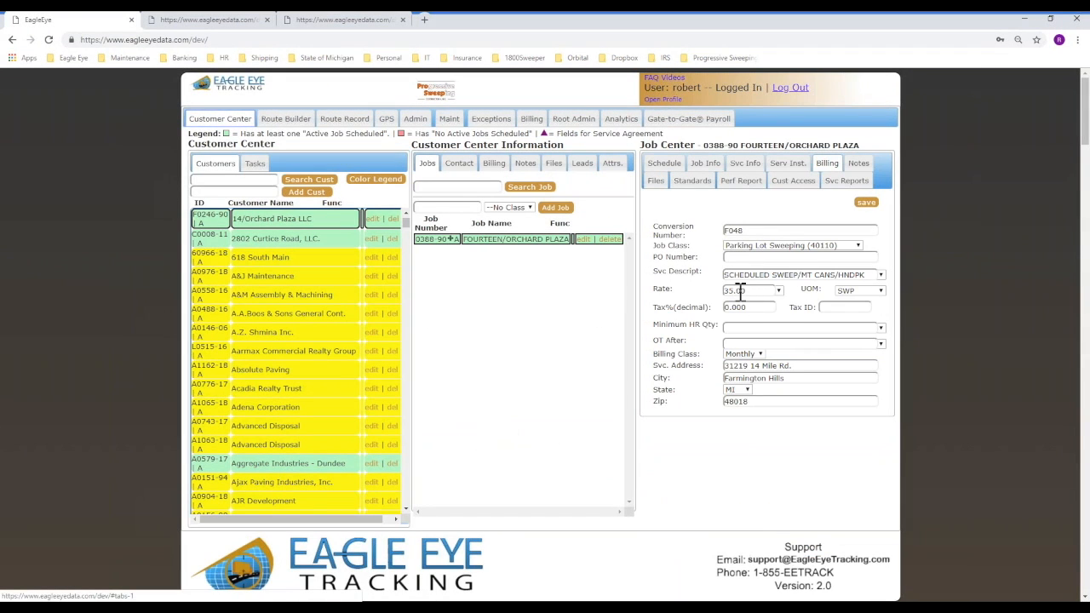
left_click(740, 290)
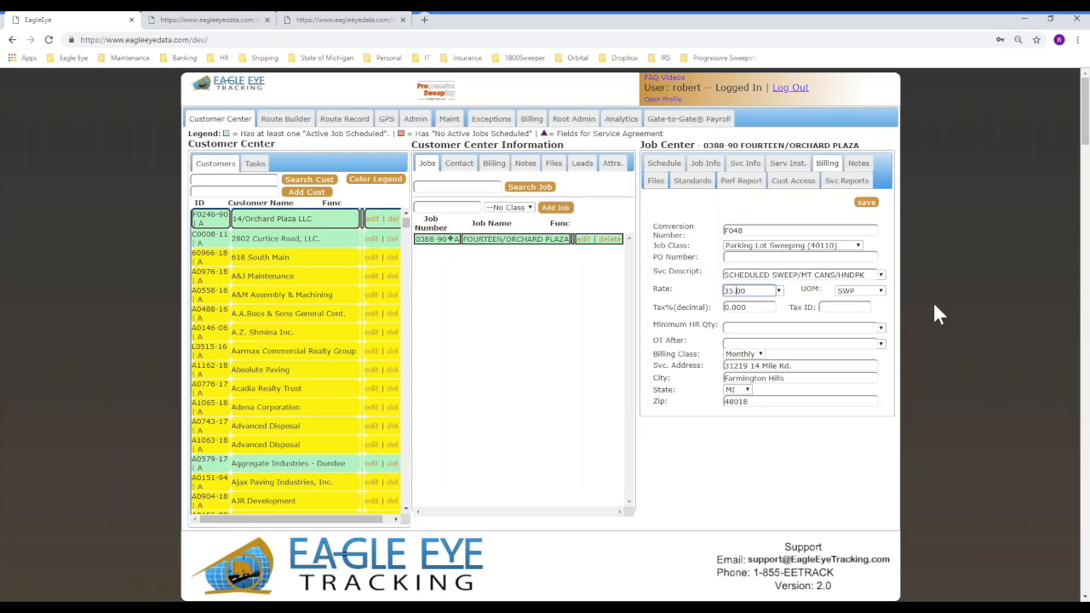
left_click(849, 292)
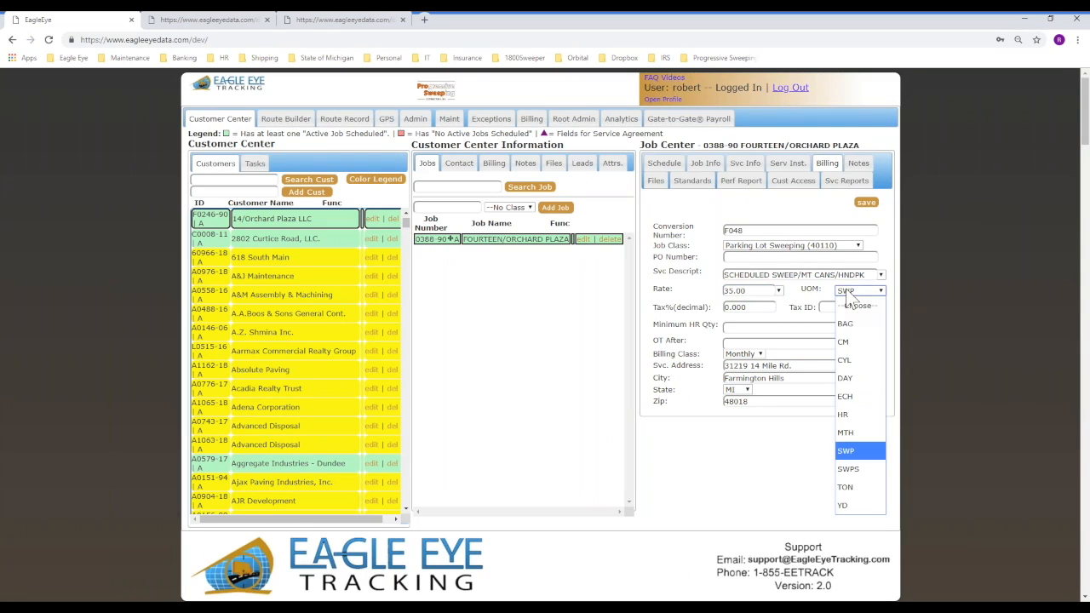
left_click(848, 294)
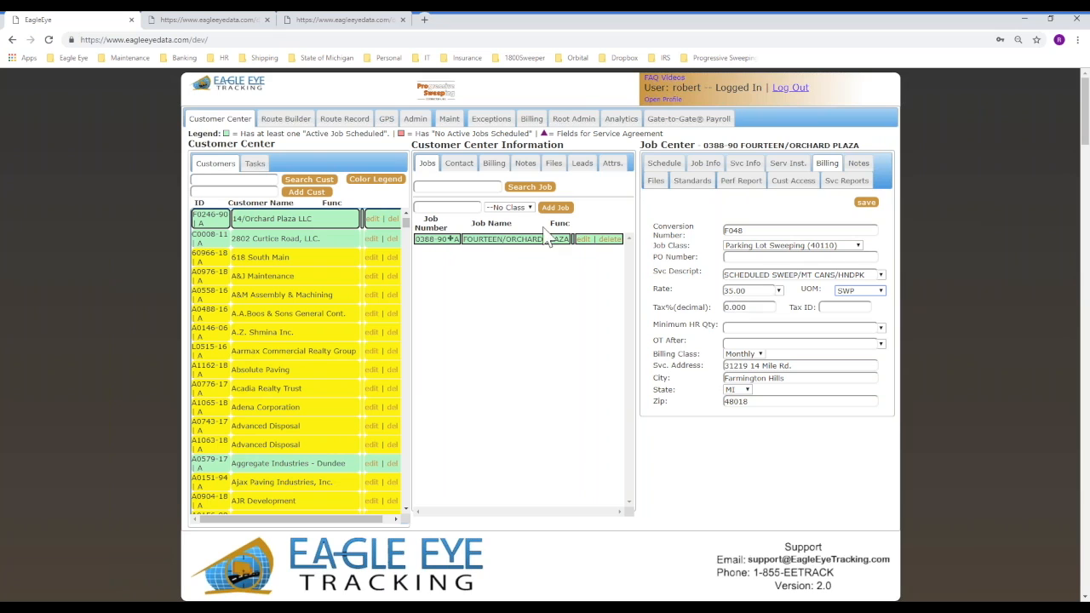
Load the route record of route 001 for 12/01/2018
left_click(338, 121)
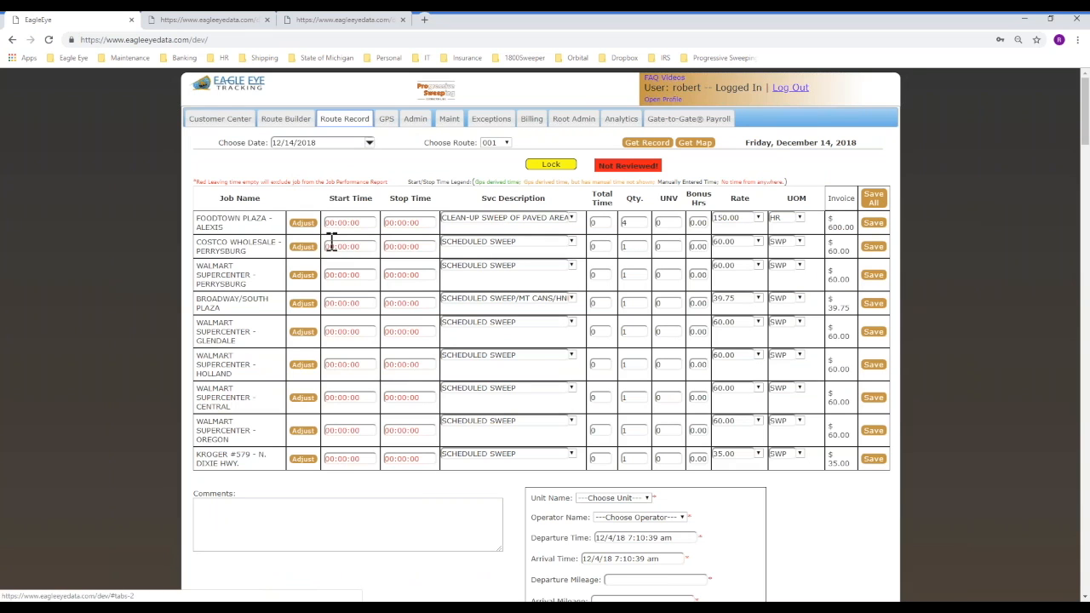
left_click(370, 143)
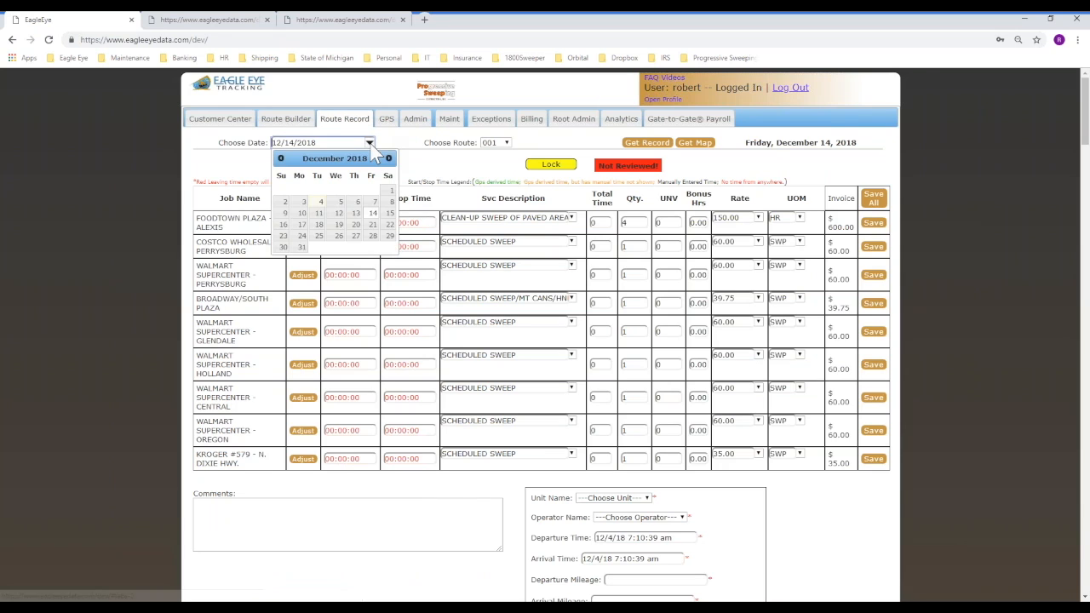
left_click(385, 194)
left_click(633, 144)
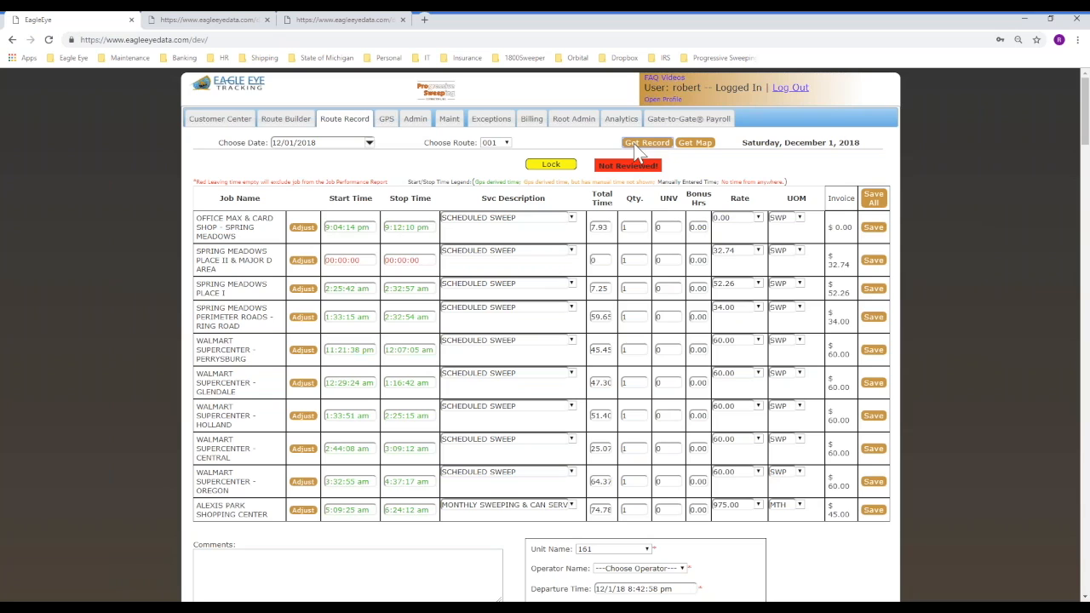
Load the route record of route D03 for 12/01/2018
left_click(498, 143)
left_click(506, 147)
left_click(494, 144)
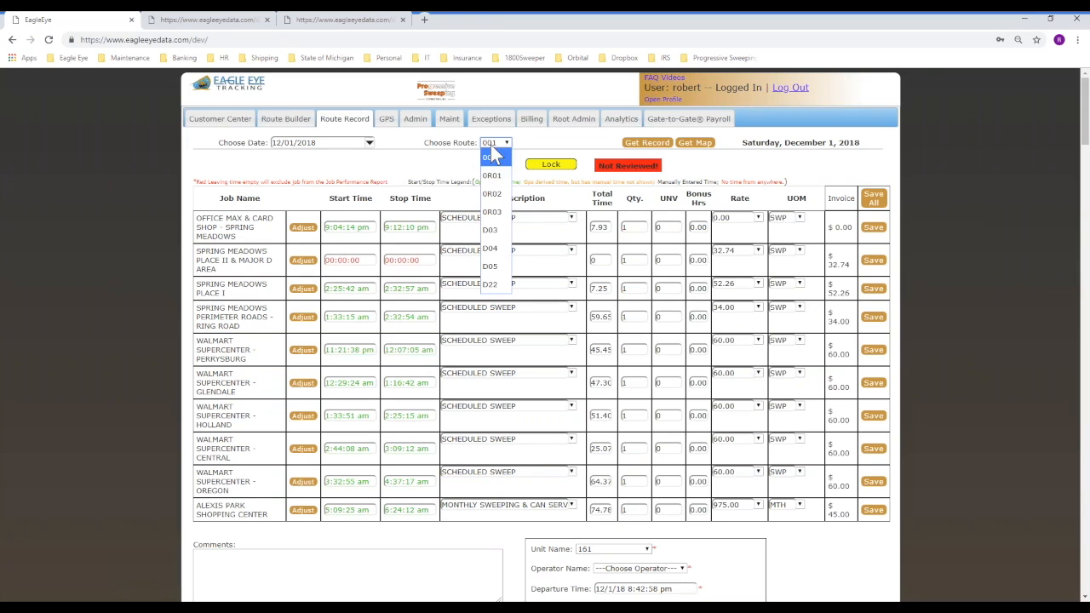
left_click(491, 231)
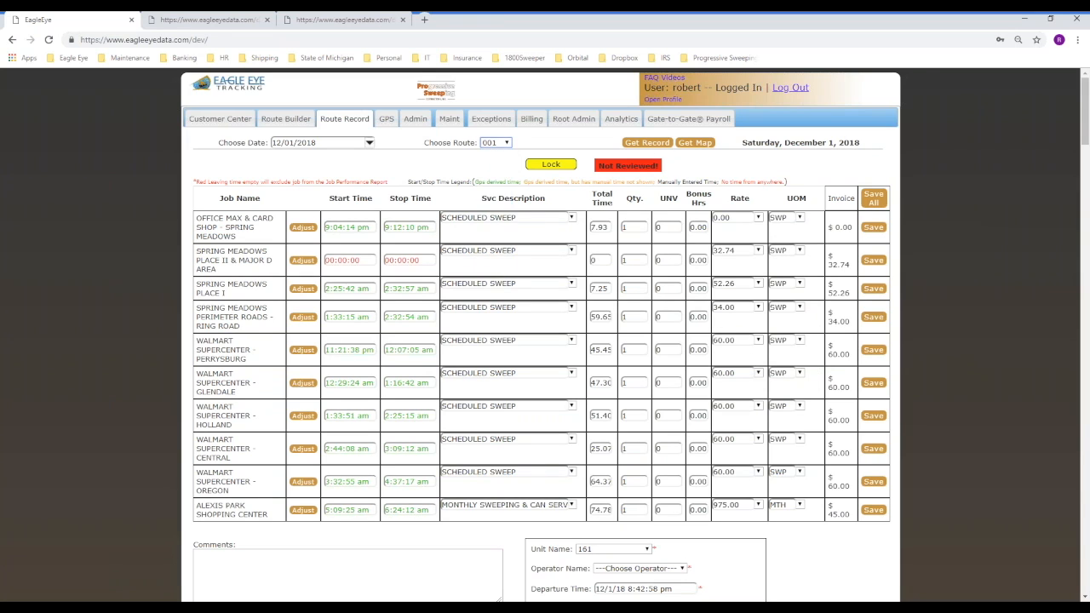
left_click(652, 144)
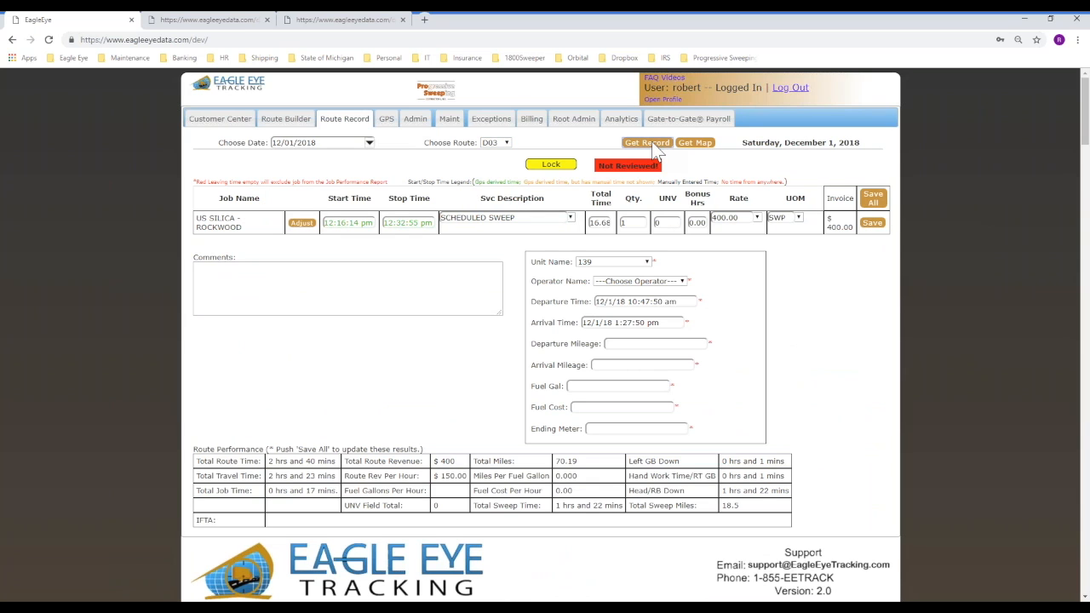
Switch the 12/01/2018 route record to route D05
left_click(498, 145)
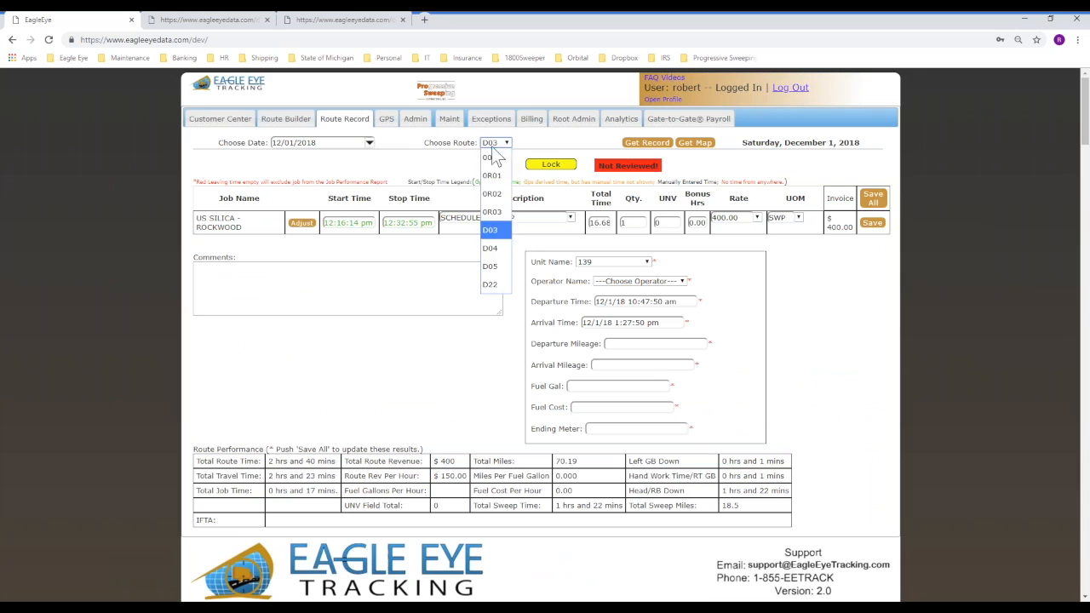
left_click(493, 266)
left_click(648, 143)
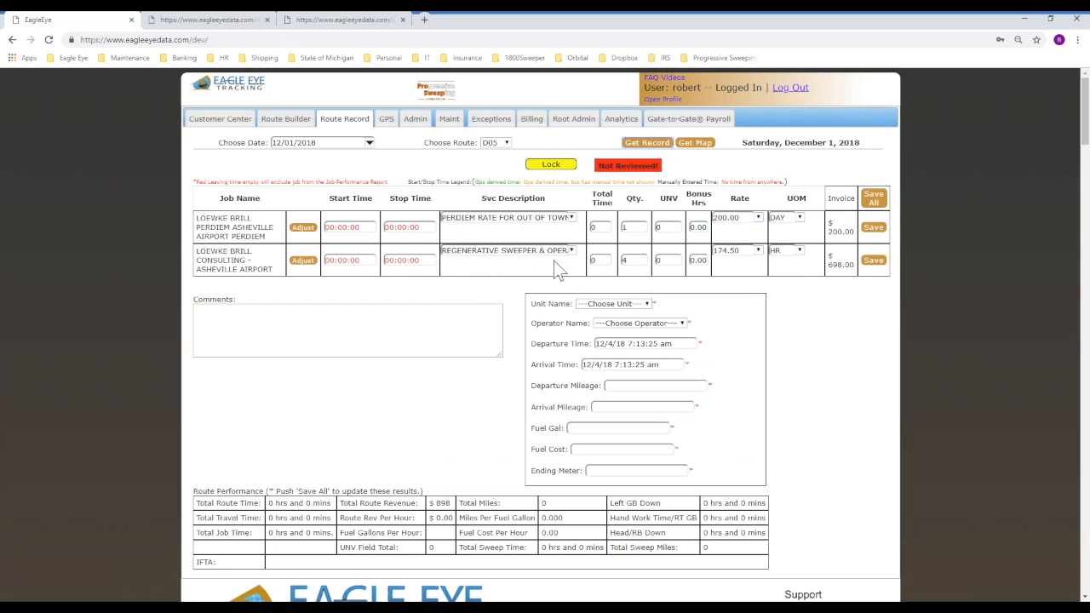
Set the Loewke Brill Consulting - Asheville Airport start time to 6:00 am and stop time to 6:00 pm, and save the row
double_click(625, 261)
left_click(349, 259)
double_click(348, 260)
type("6-")
key("Tab")
type("6")
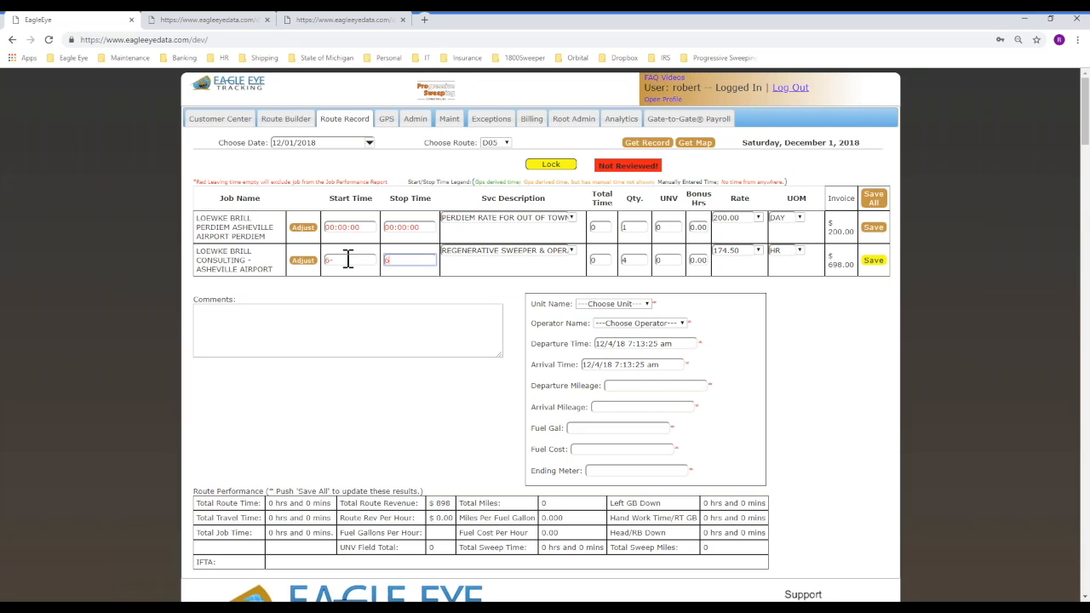
left_click(874, 261)
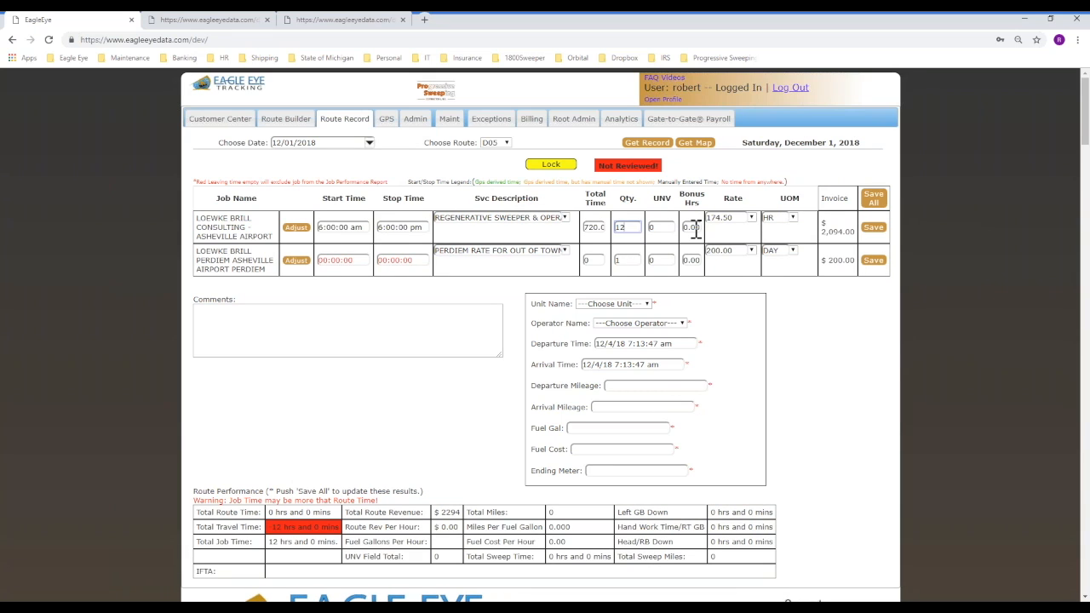
Examine the quantity and invoice amount of the hourly consulting row and the quantity of the per diem row in the route record
left_click_drag(632, 227, 612, 219)
left_click_drag(821, 231, 856, 234)
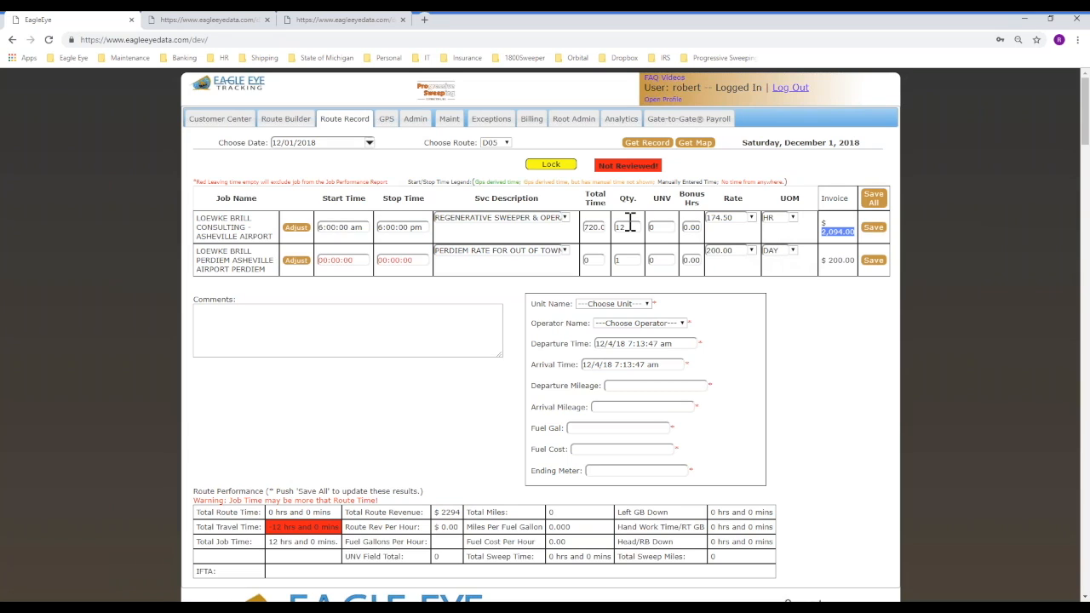
left_click_drag(624, 221, 615, 221)
left_click(231, 128)
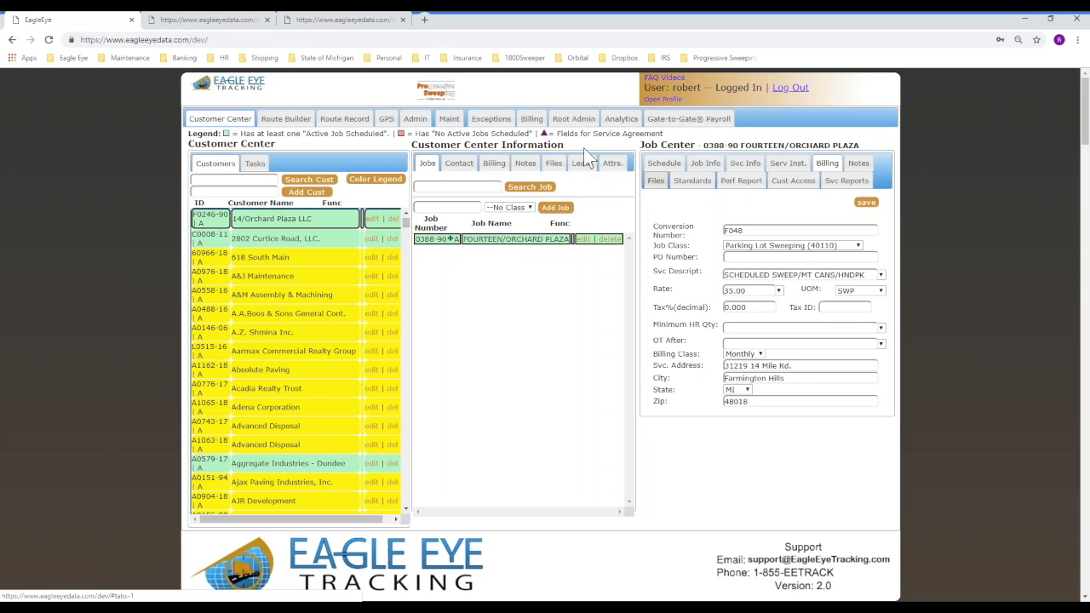
left_click(344, 118)
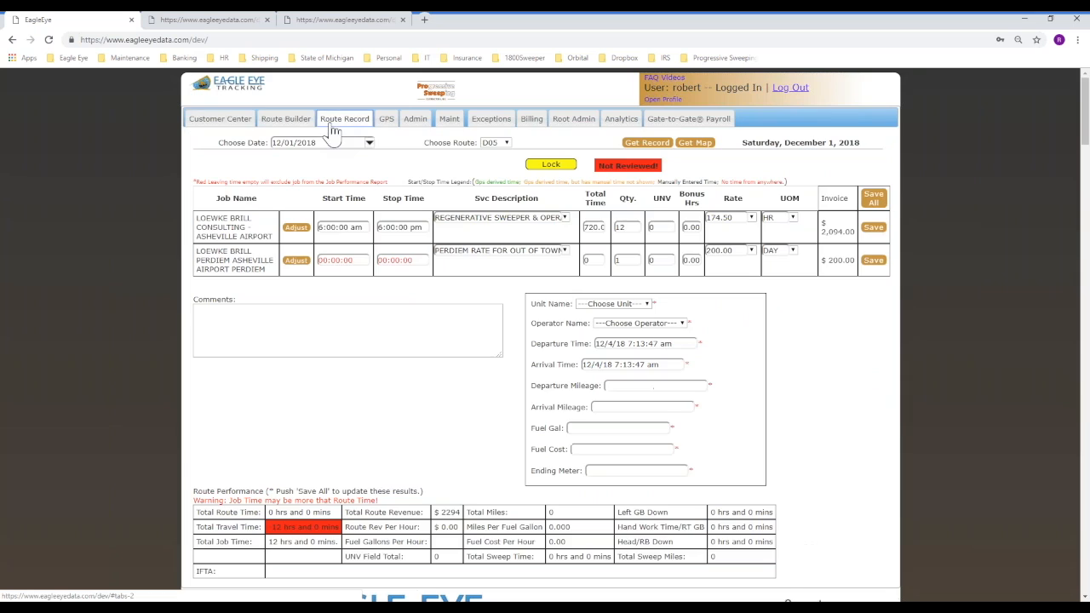
double_click(628, 259)
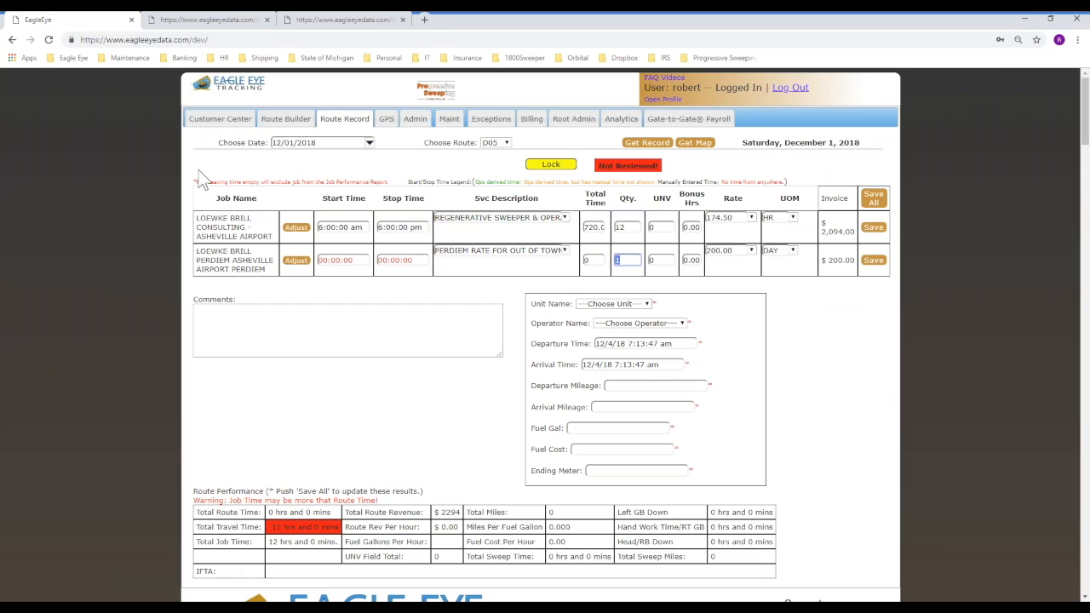
Compare the Fourteen/Orchard Plaza job's service instructions with the regular and expiring instructions printed on its route sheet
left_click(212, 124)
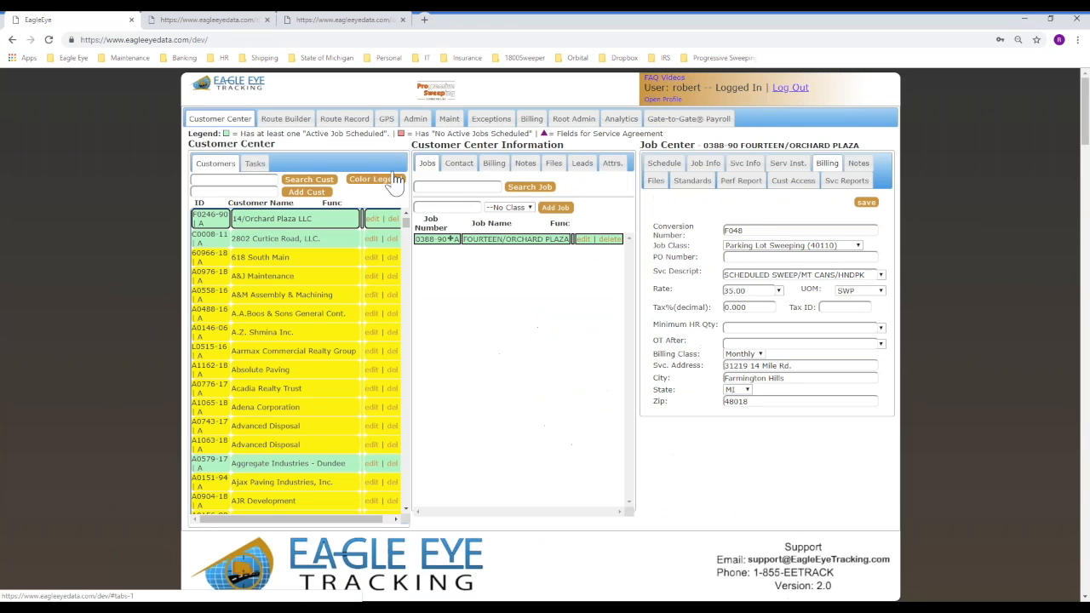
left_click(788, 164)
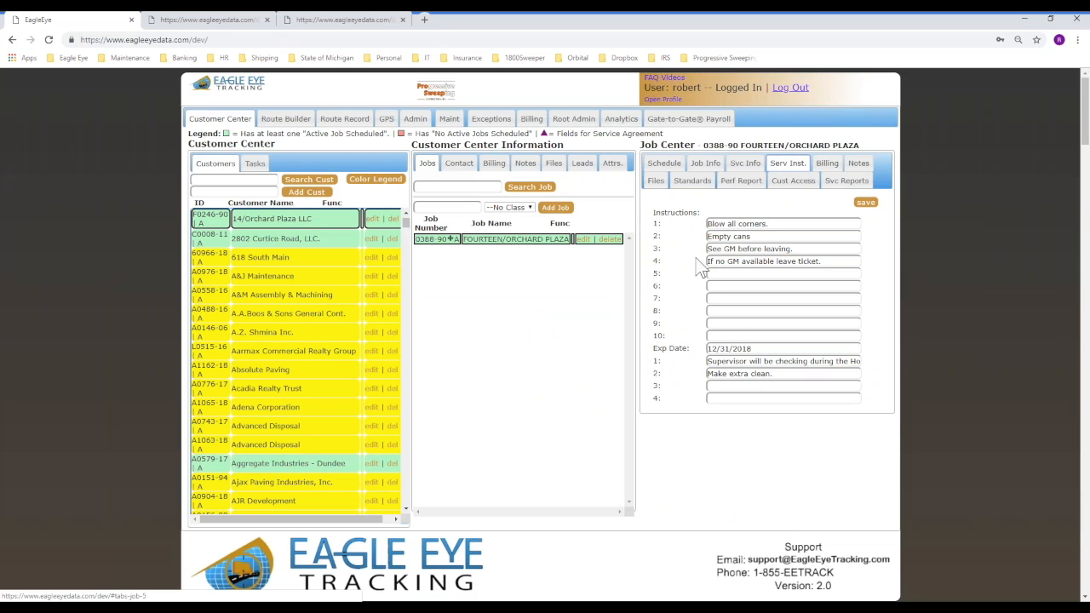
left_click(223, 19)
scroll(105, 460, "down", 1)
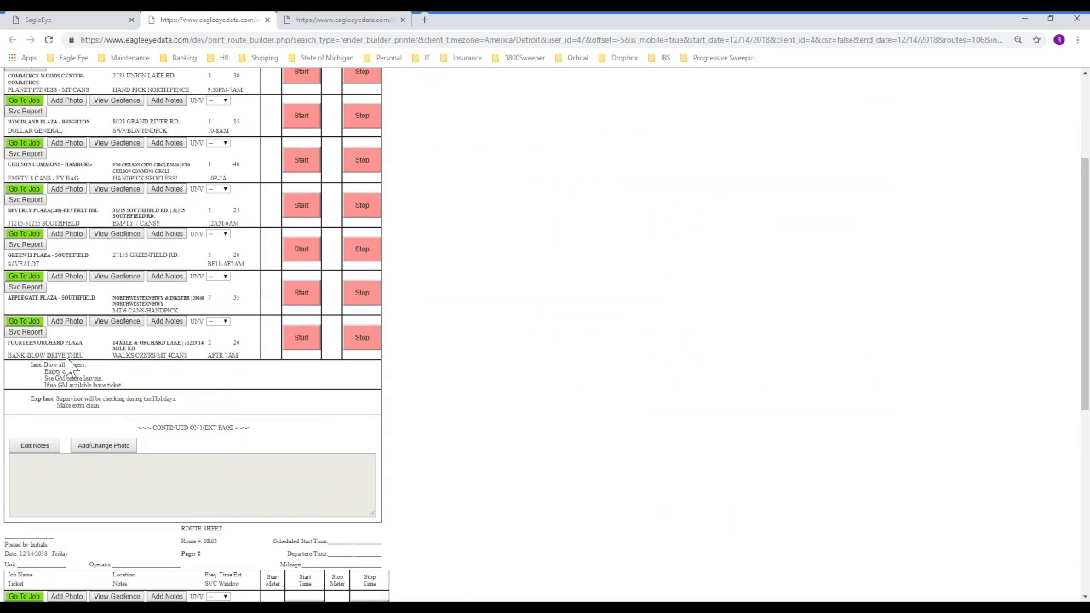
left_click_drag(32, 398, 101, 407)
Enable all instructions for route 001 in the 12/14/2018 Route Builder schedule
left_click(38, 19)
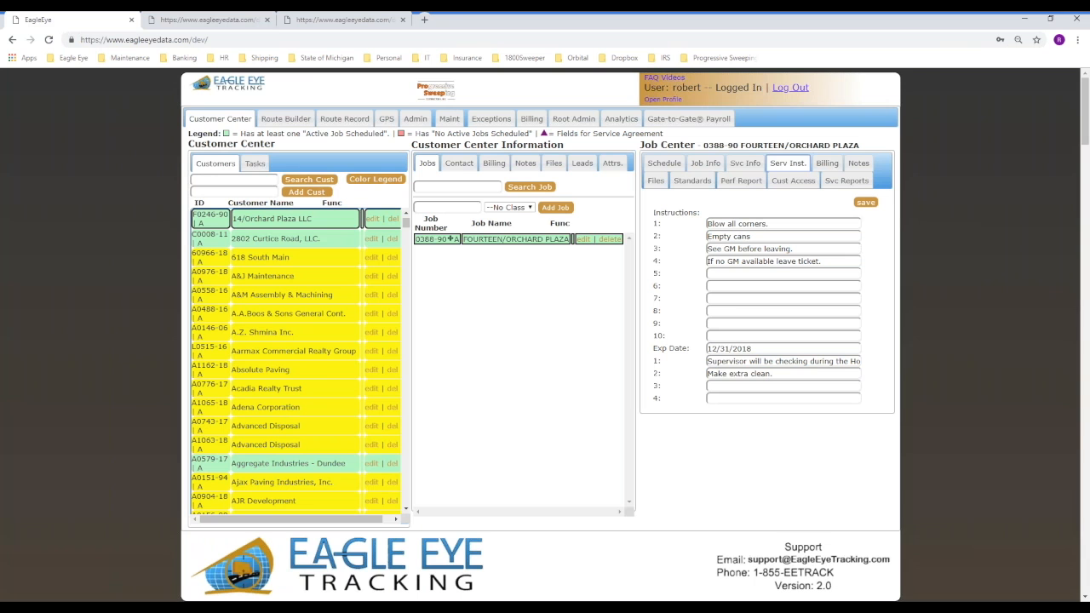
left_click(286, 121)
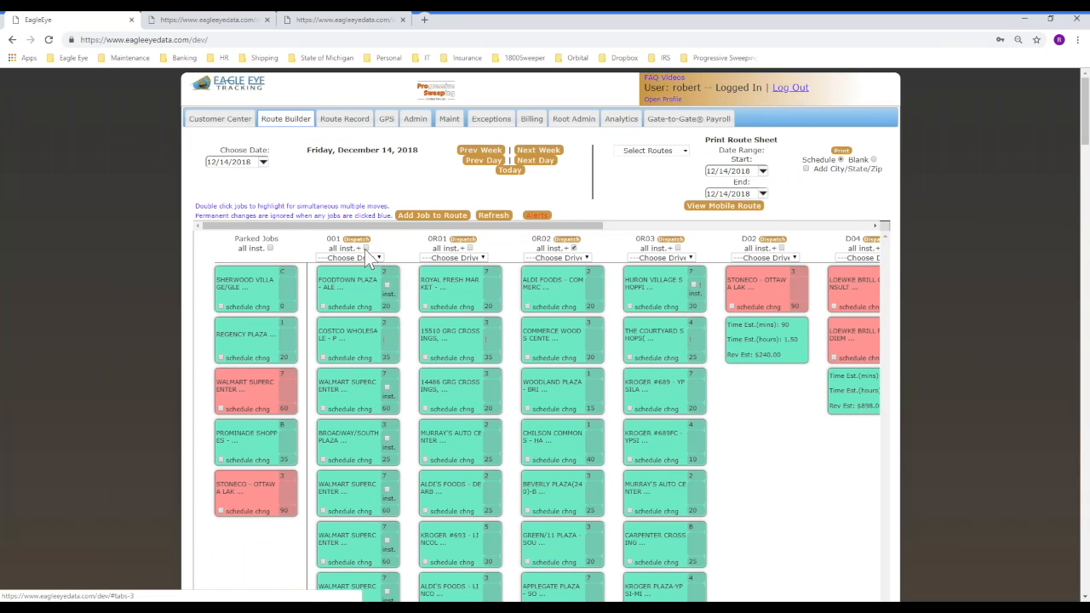
left_click(366, 248)
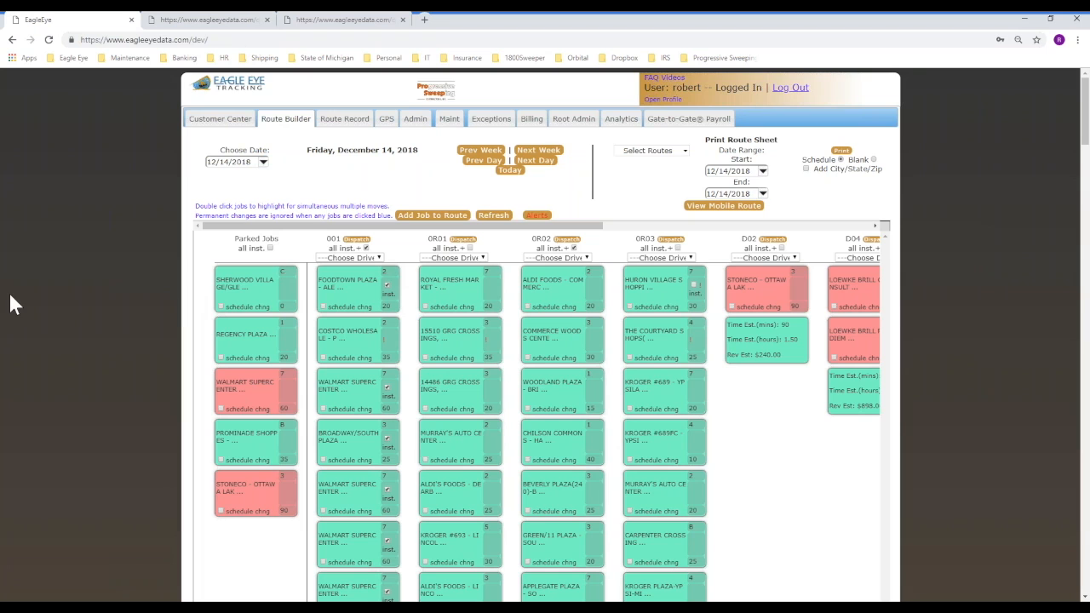
Review the Fourteen/Orchard Plaza job's billing service description and rate, and compare them with the service descriptions in the D05 route record
left_click(203, 122)
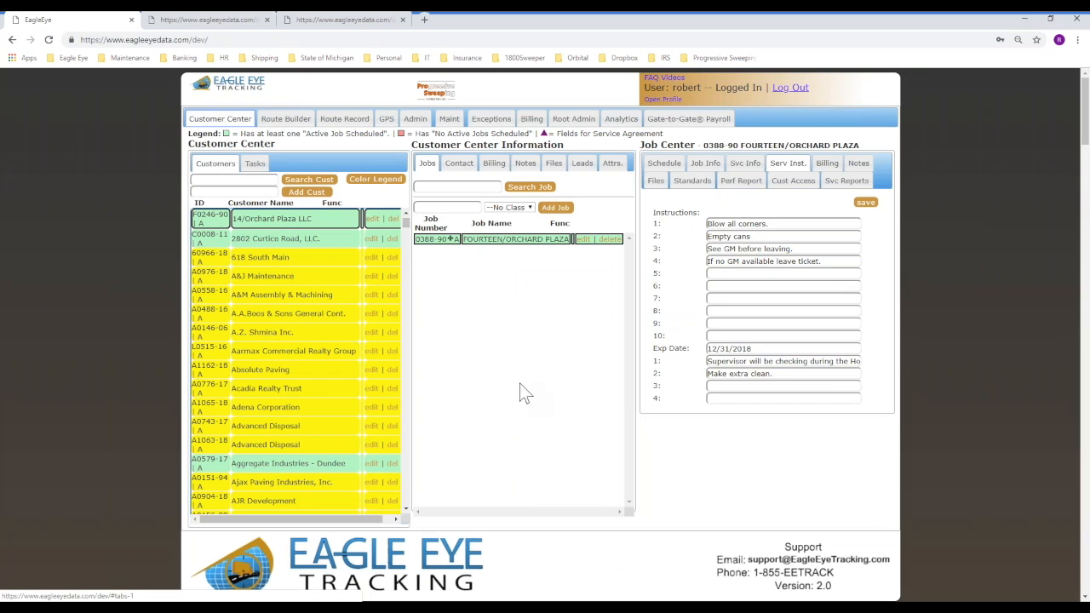
left_click(827, 164)
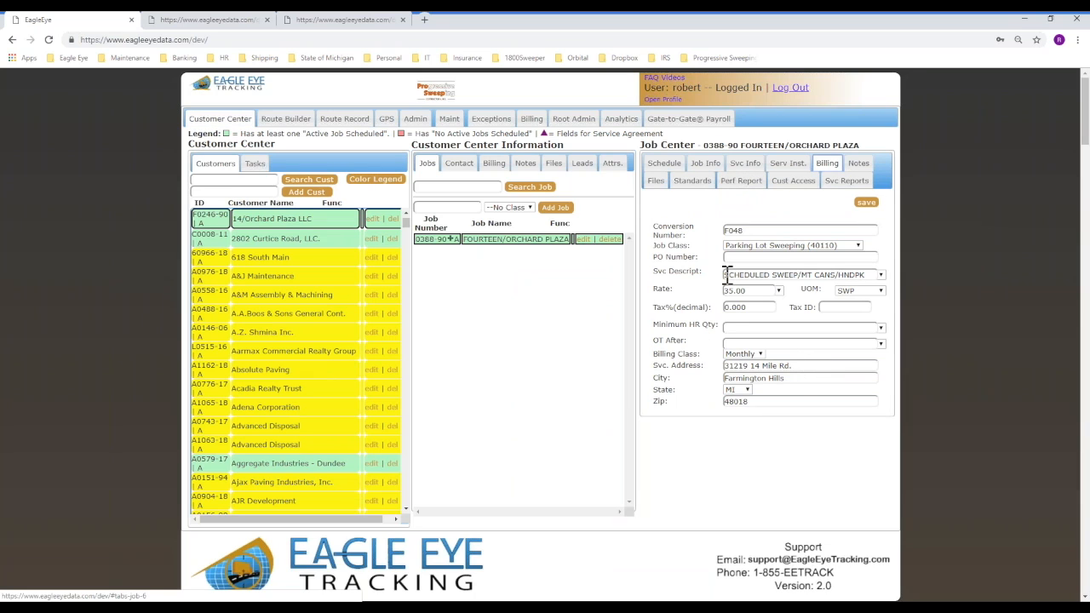
left_click_drag(725, 275, 864, 275)
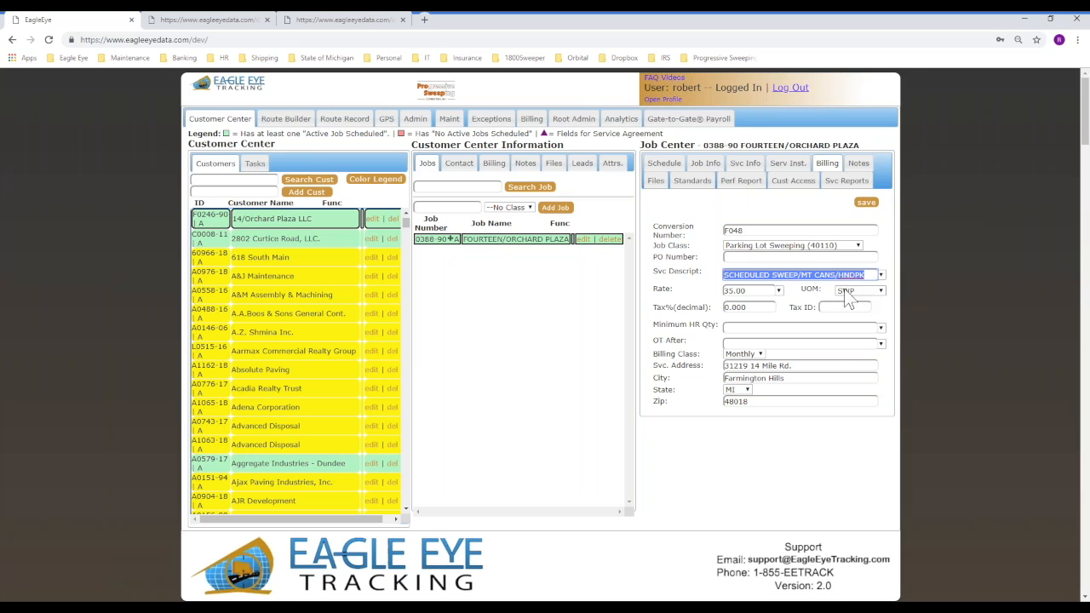
left_click(741, 290)
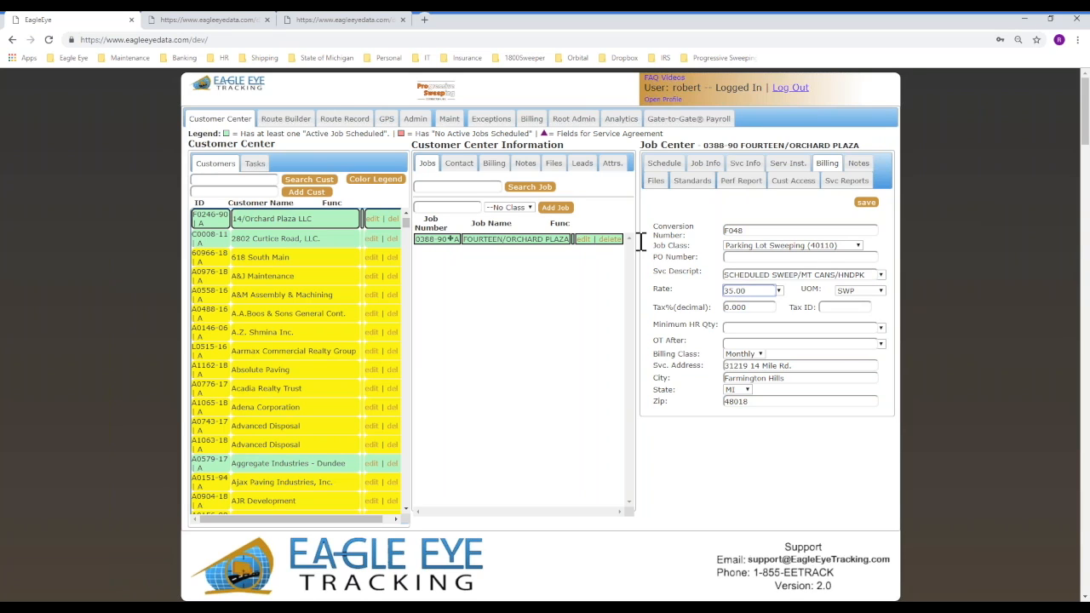
left_click(344, 118)
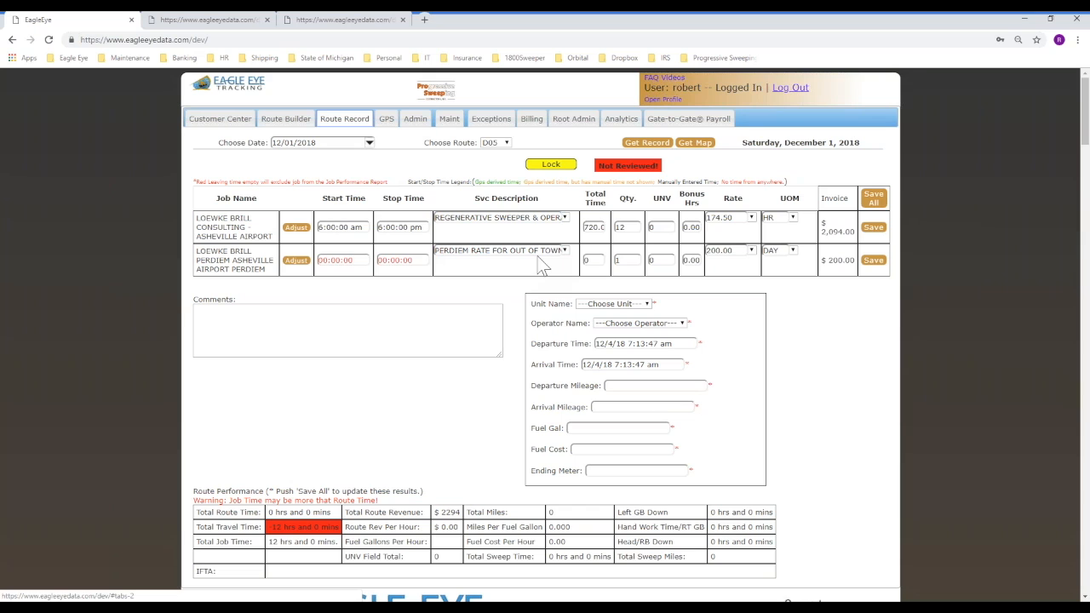
left_click(228, 123)
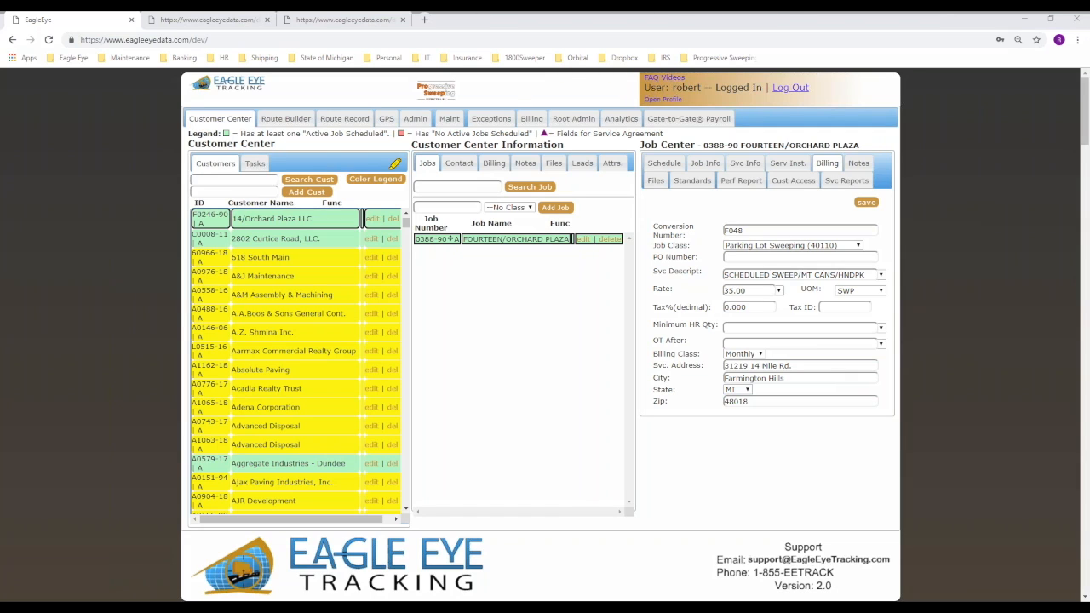
mouse_move(685, 67)
left_mouse_down()
mouse_move(603, 82)
mouse_move(652, 72)
left_mouse_up()
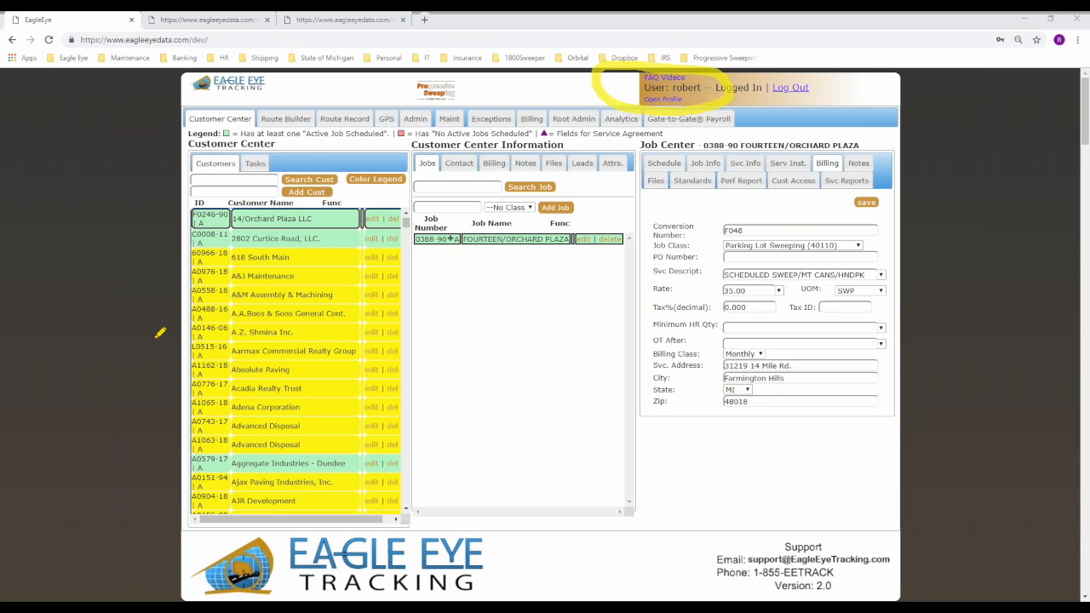
key("Escape")
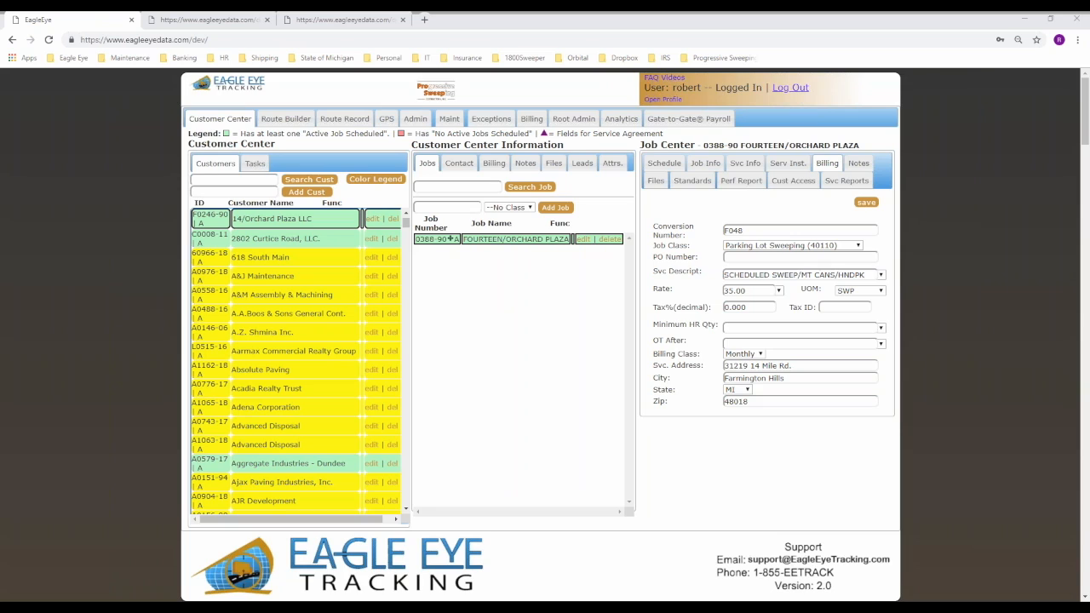